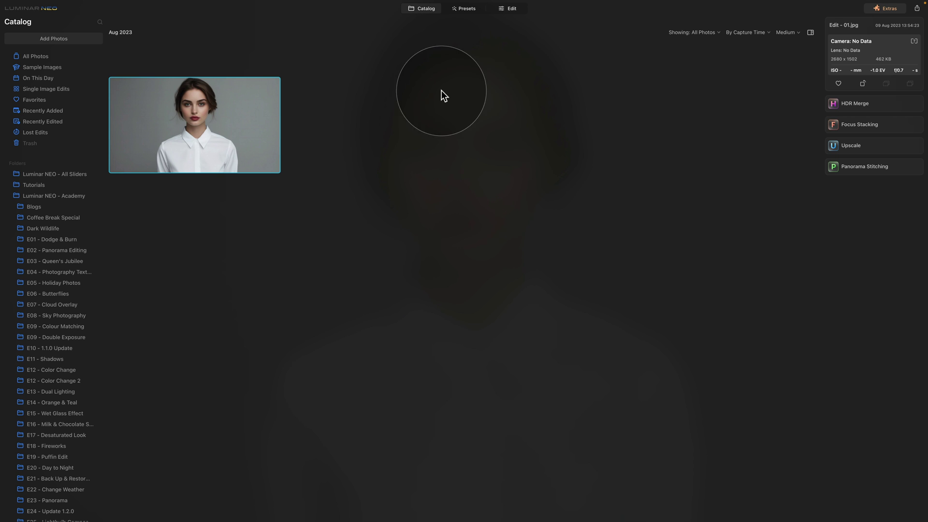
{"action": "left_click", "coordinate": [511, 10]}
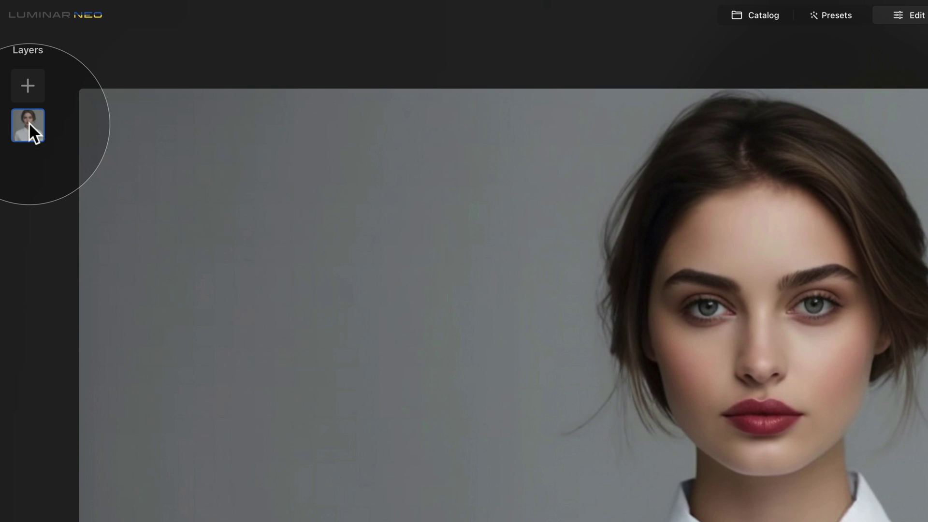
Duplicate the portrait layer and give the copy a Human AI mask.
{"action": "right_click", "coordinate": [28, 121]}
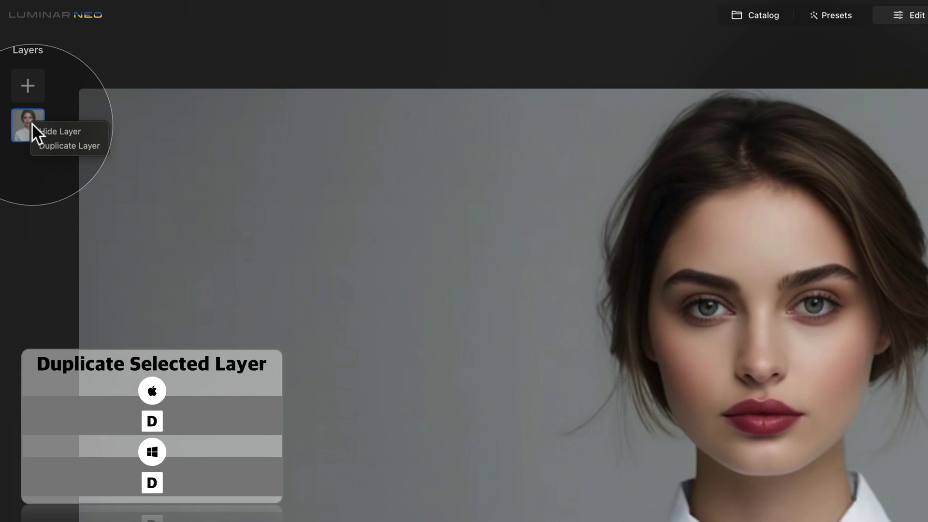
{"action": "left_click", "coordinate": [72, 146]}
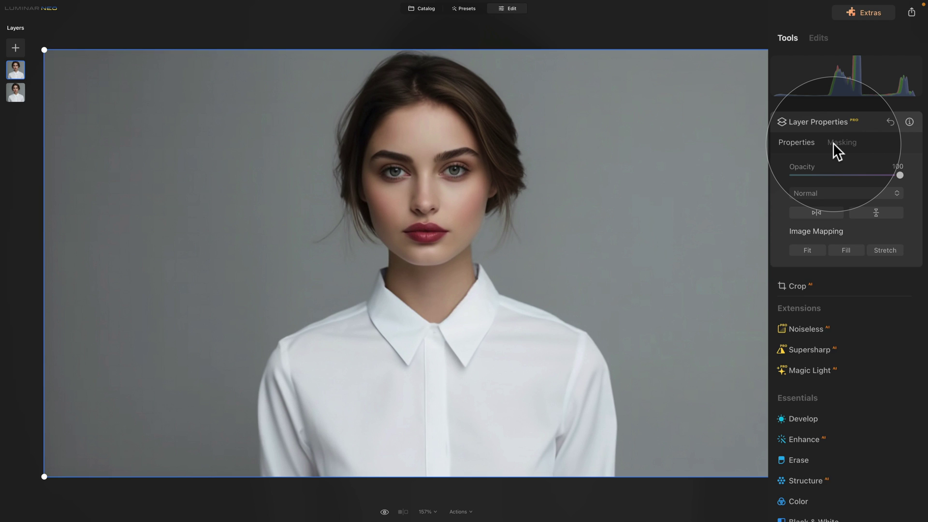
{"action": "left_click", "coordinate": [833, 143]}
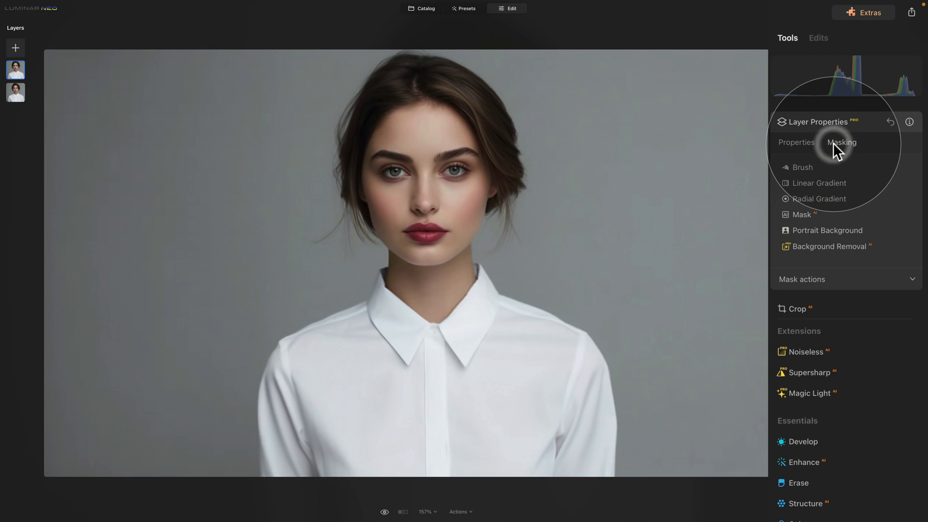
{"action": "left_click", "coordinate": [803, 214]}
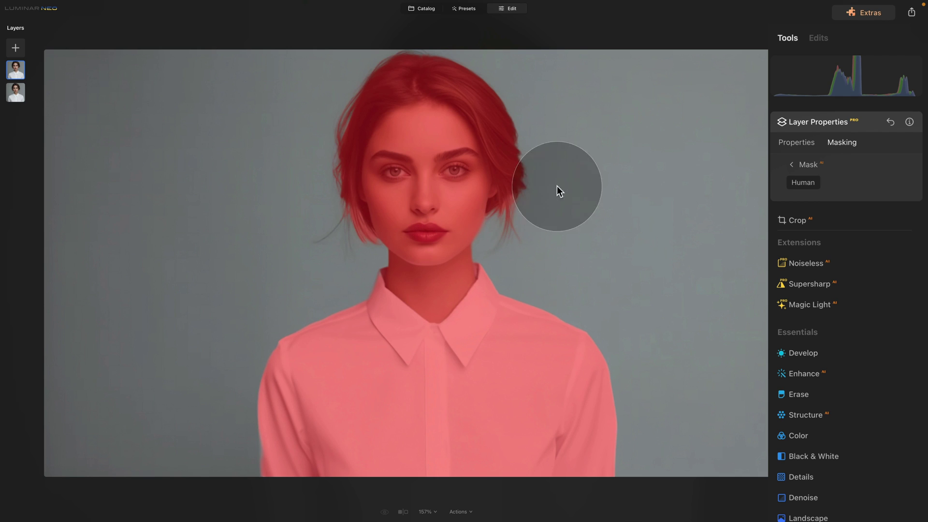
{"action": "left_click", "coordinate": [790, 164]}
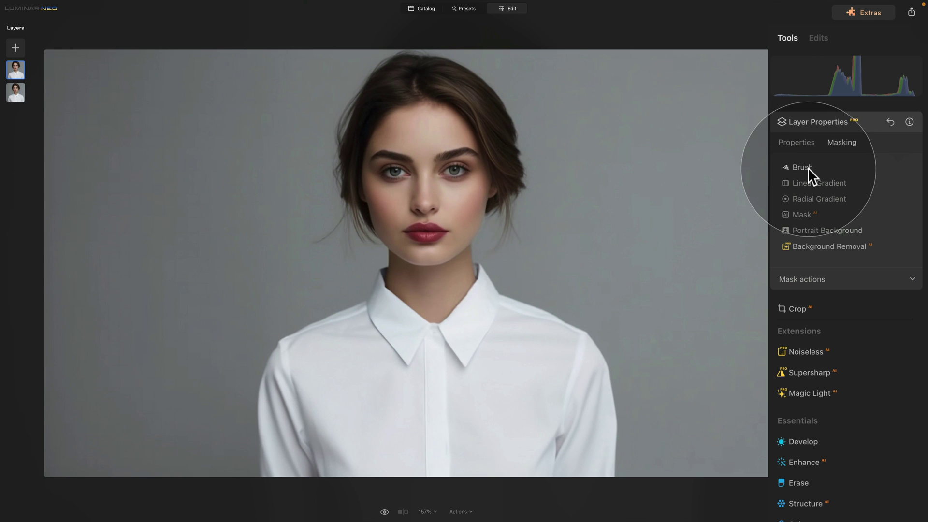
Show the person mask as a red overlay and set an Erase brush to size 243, softness 15.
{"action": "left_click", "coordinate": [810, 281]}
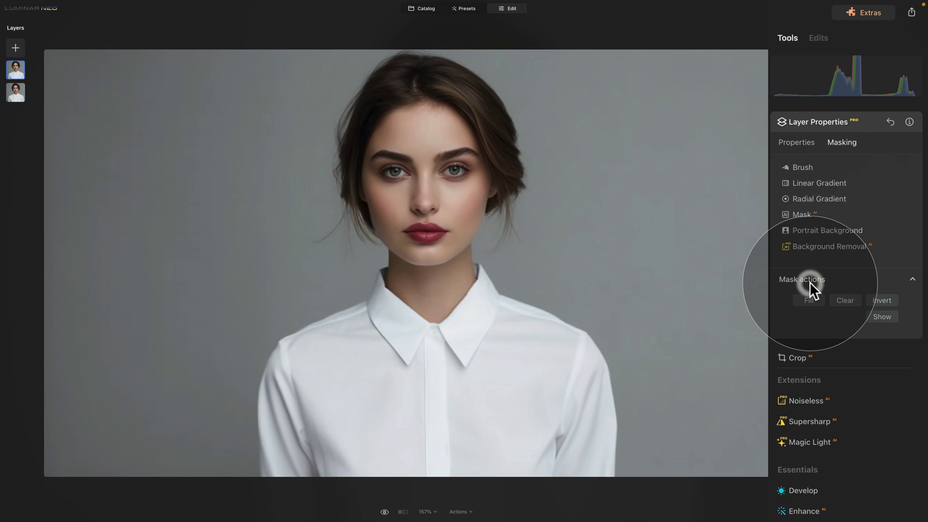
{"action": "left_click", "coordinate": [882, 317]}
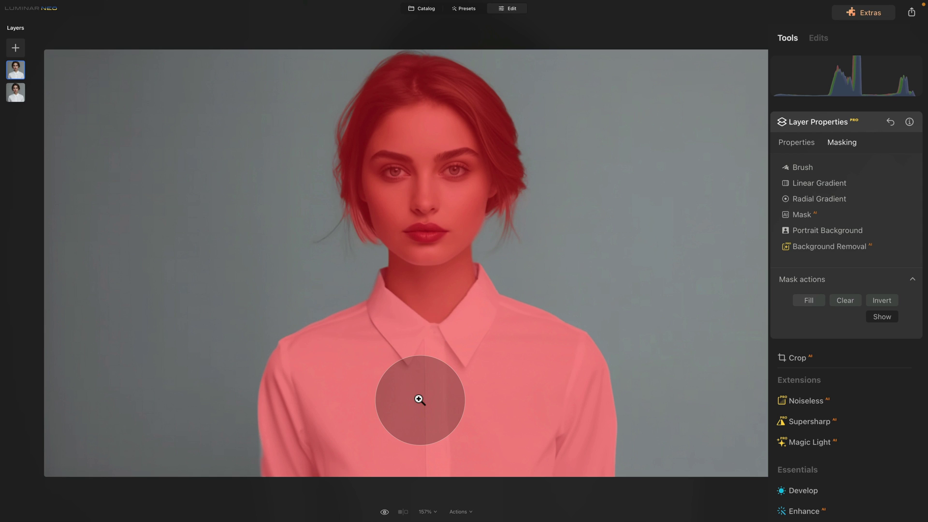
{"action": "left_click", "coordinate": [799, 166]}
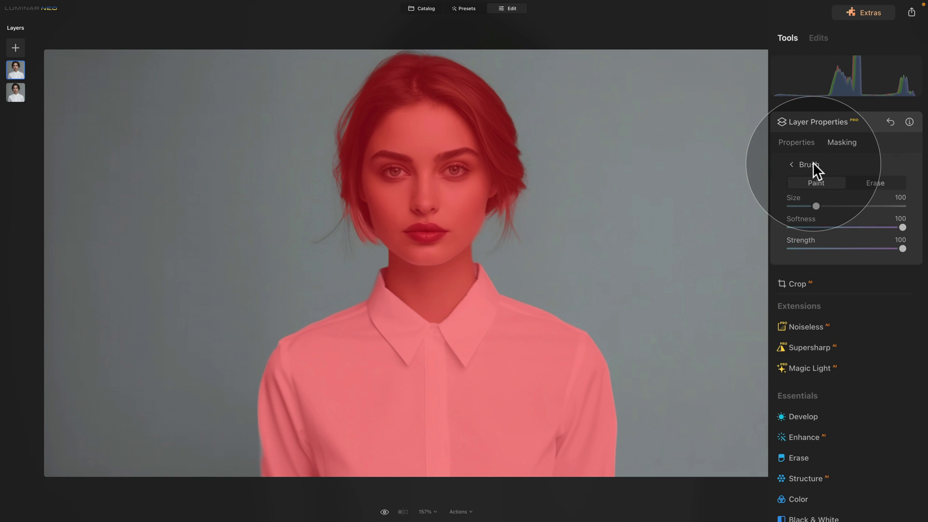
{"action": "left_click", "coordinate": [876, 183]}
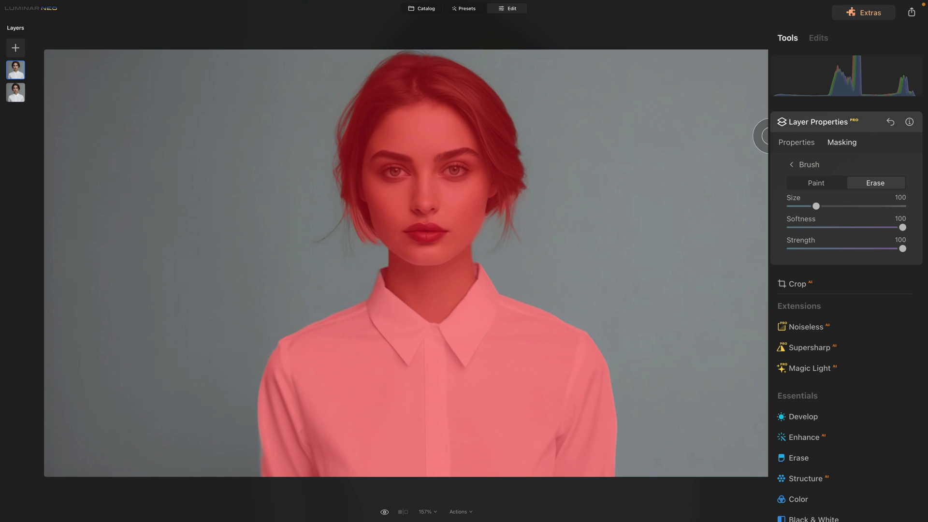
{"action": "left_click_drag", "start_coordinate": [816, 206], "coordinate": [857, 206]}
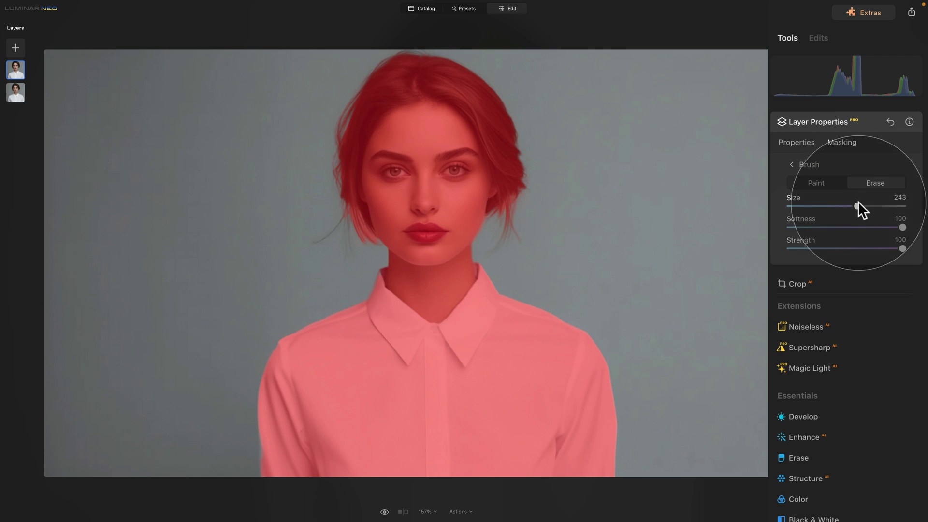
{"action": "left_click", "coordinate": [807, 226]}
{"action": "left_click_drag", "start_coordinate": [806, 228], "coordinate": [805, 226]}
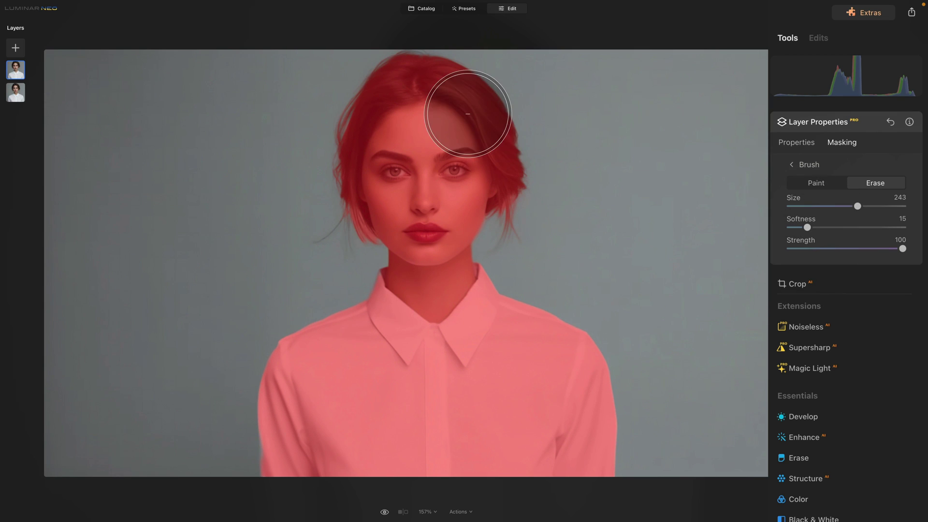
Erase the mask from the hair and face, then erase along the neck's left edge at brush size 82.
{"action": "left_click_drag", "start_coordinate": [443, 83], "coordinate": [508, 87]}
{"action": "mouse_move", "coordinate": [376, 78]}
{"action": "left_mouse_down"}
{"action": "mouse_move", "coordinate": [477, 83]}
{"action": "mouse_move", "coordinate": [536, 128]}
{"action": "mouse_move", "coordinate": [533, 155]}
{"action": "mouse_move", "coordinate": [450, 191]}
{"action": "mouse_move", "coordinate": [333, 201]}
{"action": "mouse_move", "coordinate": [535, 224]}
{"action": "mouse_move", "coordinate": [369, 183]}
{"action": "mouse_move", "coordinate": [493, 152]}
{"action": "mouse_move", "coordinate": [549, 166]}
{"action": "mouse_move", "coordinate": [445, 207]}
{"action": "mouse_move", "coordinate": [471, 205]}
{"action": "left_mouse_up"}
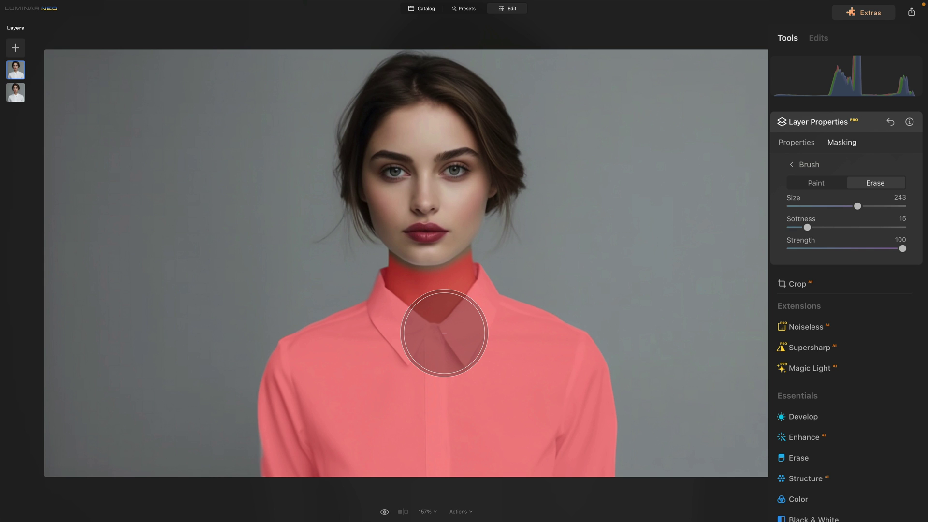
{"action": "key", "text": "ctrl+plus"}
{"action": "key", "text": "ctrl+plus"}
{"action": "key", "text": "ctrl+plus"}
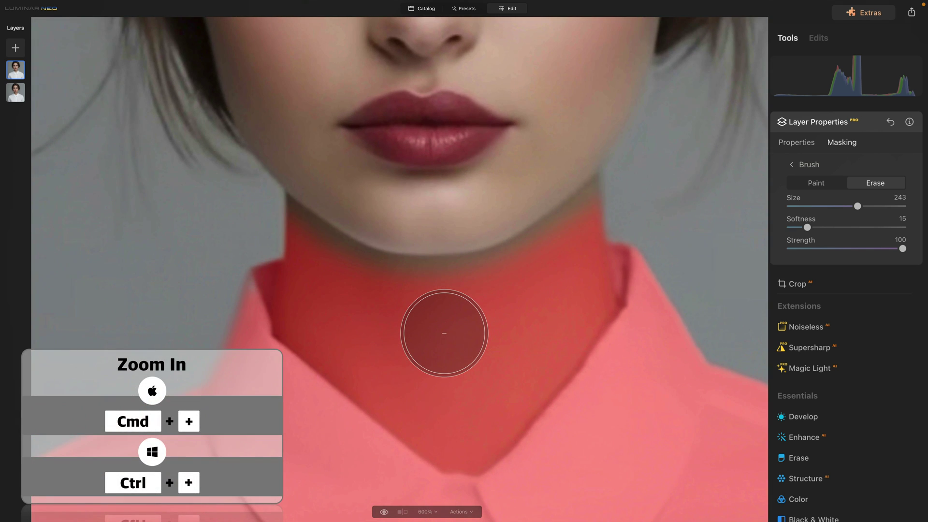
{"action": "left_click_drag", "start_coordinate": [444, 333], "coordinate": [437, 261]}
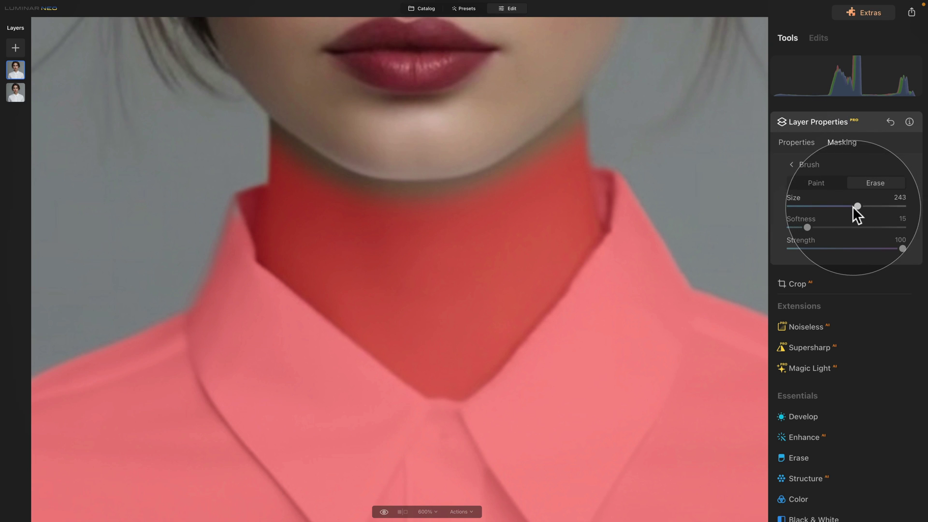
{"action": "mouse_move", "coordinate": [854, 207]}
{"action": "left_mouse_down"}
{"action": "mouse_move", "coordinate": [814, 207]}
{"action": "mouse_move", "coordinate": [831, 240]}
{"action": "mouse_move", "coordinate": [807, 207]}
{"action": "left_mouse_up"}
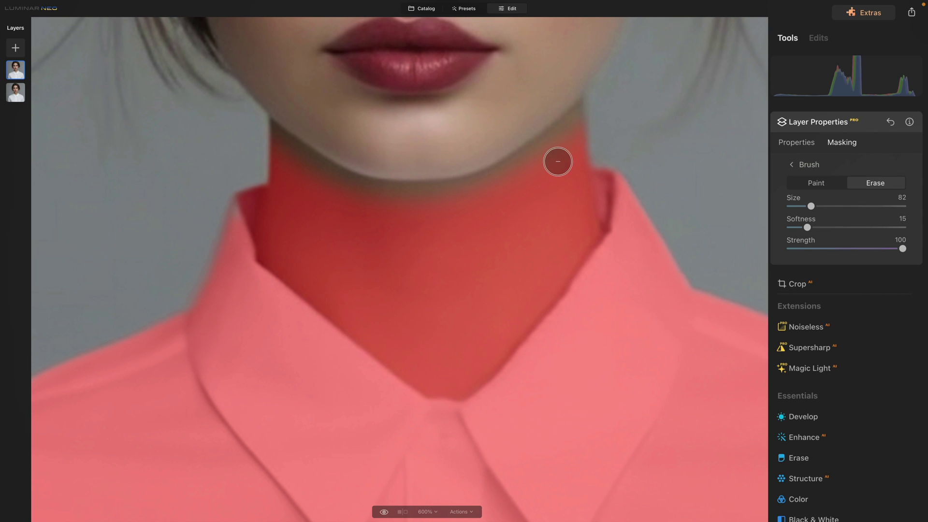
{"action": "mouse_move", "coordinate": [282, 136]}
{"action": "left_mouse_down"}
{"action": "mouse_move", "coordinate": [286, 190]}
{"action": "mouse_move", "coordinate": [282, 248]}
{"action": "mouse_move", "coordinate": [398, 346]}
{"action": "mouse_move", "coordinate": [460, 383]}
{"action": "left_mouse_up"}
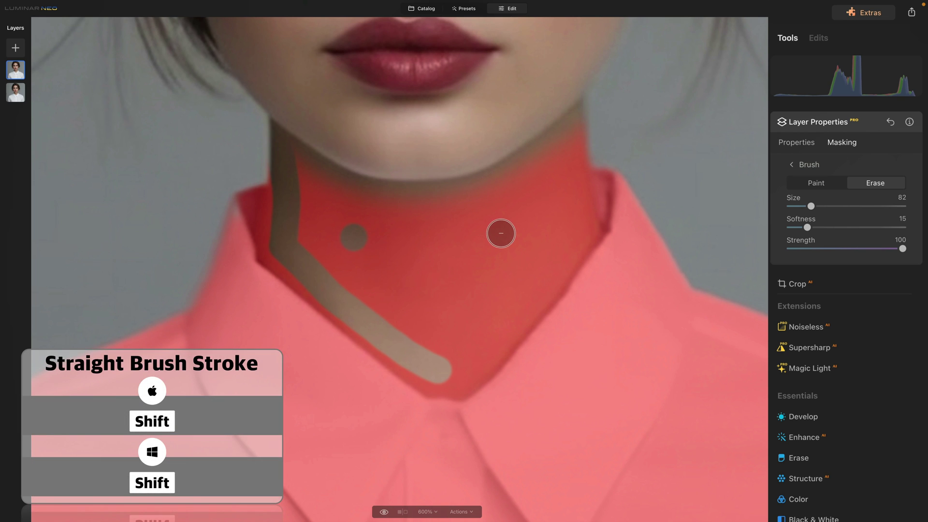
Erase straight lines across the neck and the chin line, then clear the lower neck at brush size 154.
{"action": "left_click", "coordinate": [500, 233], "text": "shift"}
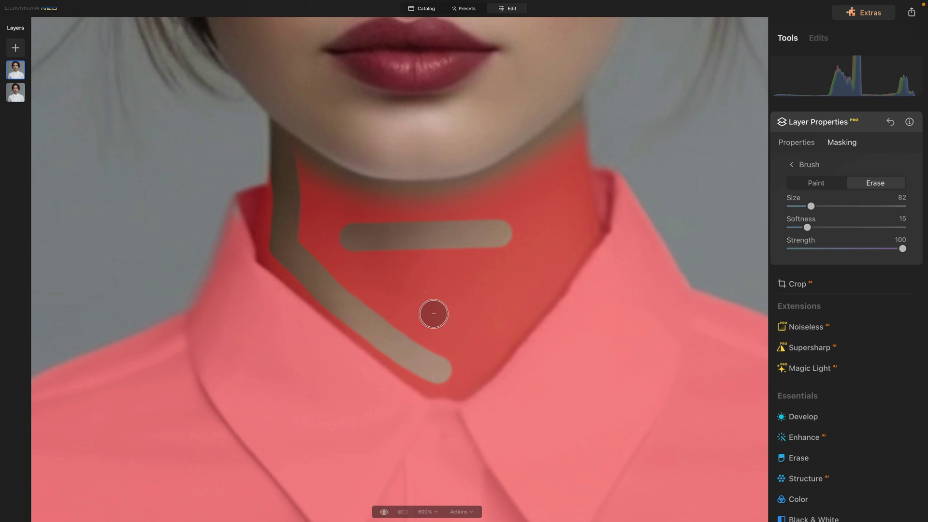
{"action": "left_click", "coordinate": [515, 275], "text": "shift"}
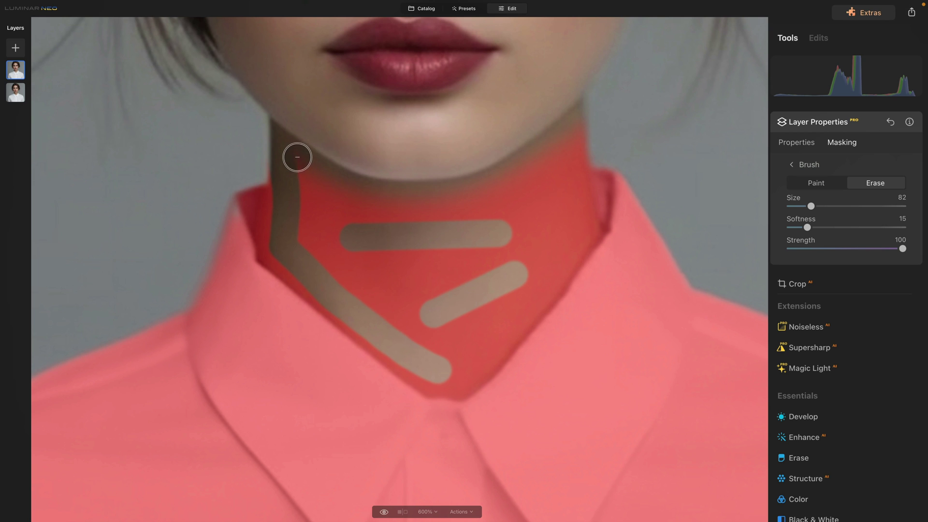
{"action": "mouse_move", "coordinate": [297, 157]}
{"action": "left_mouse_down"}
{"action": "mouse_move", "coordinate": [401, 221]}
{"action": "mouse_move", "coordinate": [396, 198]}
{"action": "mouse_move", "coordinate": [345, 140]}
{"action": "mouse_move", "coordinate": [324, 151]}
{"action": "mouse_move", "coordinate": [424, 206]}
{"action": "mouse_move", "coordinate": [452, 208]}
{"action": "mouse_move", "coordinate": [520, 154]}
{"action": "mouse_move", "coordinate": [513, 175]}
{"action": "mouse_move", "coordinate": [578, 127]}
{"action": "mouse_move", "coordinate": [578, 224]}
{"action": "mouse_move", "coordinate": [504, 310]}
{"action": "mouse_move", "coordinate": [443, 357]}
{"action": "mouse_move", "coordinate": [403, 327]}
{"action": "mouse_move", "coordinate": [327, 235]}
{"action": "mouse_move", "coordinate": [318, 201]}
{"action": "mouse_move", "coordinate": [337, 216]}
{"action": "mouse_move", "coordinate": [299, 165]}
{"action": "mouse_move", "coordinate": [333, 271]}
{"action": "mouse_move", "coordinate": [302, 224]}
{"action": "mouse_move", "coordinate": [343, 278]}
{"action": "left_mouse_up"}
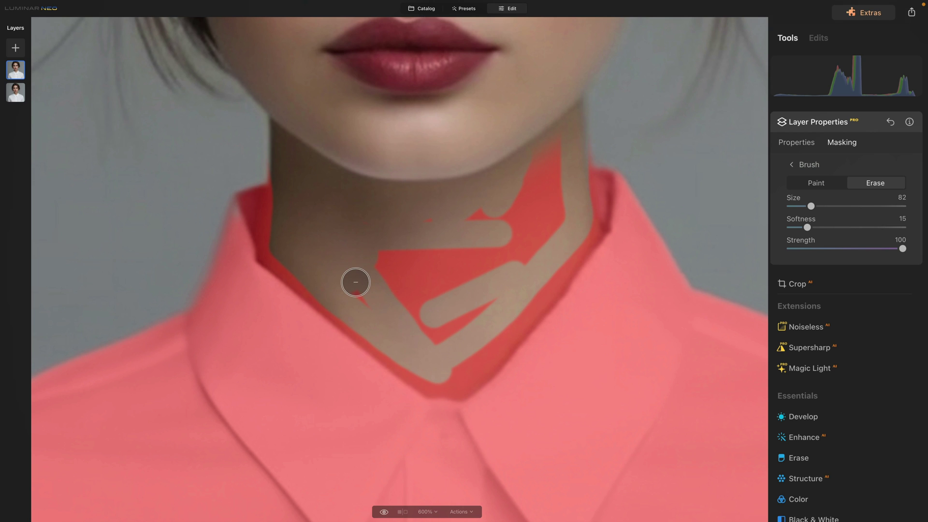
{"action": "key", "text": "bracketright"}
{"action": "key", "text": "bracketright"}
{"action": "key", "text": "bracketright"}
{"action": "key", "text": "bracketright"}
{"action": "key", "text": "bracketright"}
{"action": "key", "text": "bracketright"}
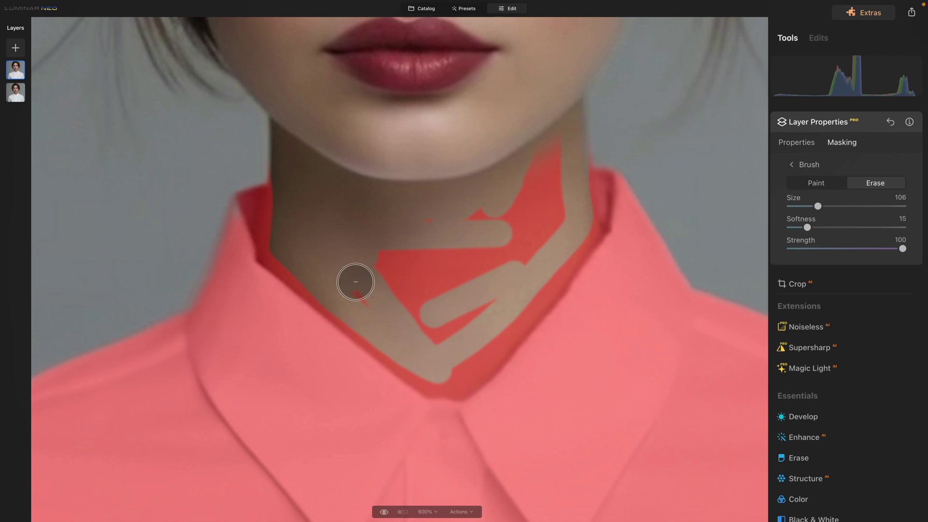
{"action": "mouse_move", "coordinate": [379, 296]}
{"action": "left_mouse_down"}
{"action": "mouse_move", "coordinate": [377, 273]}
{"action": "mouse_move", "coordinate": [402, 297]}
{"action": "mouse_move", "coordinate": [405, 256]}
{"action": "mouse_move", "coordinate": [432, 315]}
{"action": "mouse_move", "coordinate": [426, 297]}
{"action": "mouse_move", "coordinate": [456, 292]}
{"action": "mouse_move", "coordinate": [435, 324]}
{"action": "mouse_move", "coordinate": [501, 267]}
{"action": "mouse_move", "coordinate": [543, 199]}
{"action": "mouse_move", "coordinate": [536, 244]}
{"action": "mouse_move", "coordinate": [547, 130]}
{"action": "mouse_move", "coordinate": [534, 189]}
{"action": "mouse_move", "coordinate": [444, 261]}
{"action": "mouse_move", "coordinate": [410, 252]}
{"action": "left_mouse_up"}
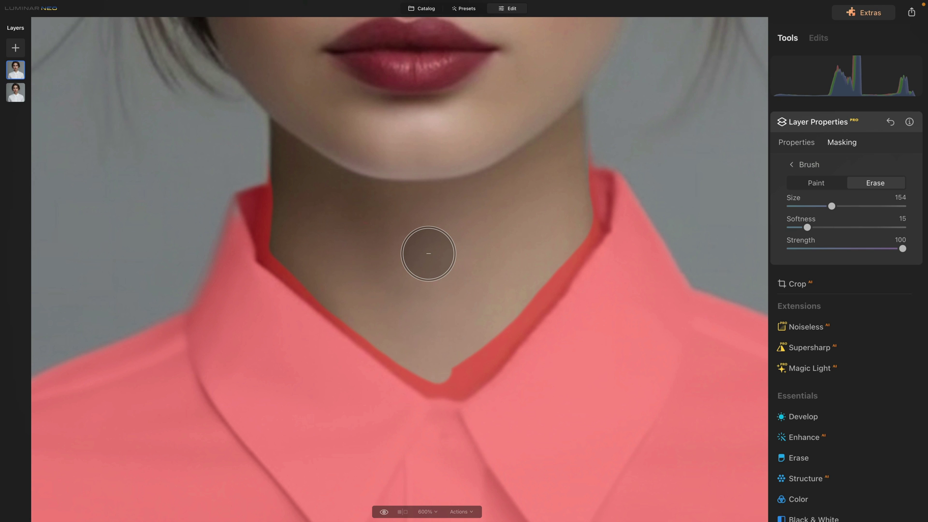
Erase mask along the V-neck and collar edge beside the neck, then switch the brush to Paint.
{"action": "scroll", "coordinate": [428, 253], "scroll_direction": "up", "scroll_amount": 5}
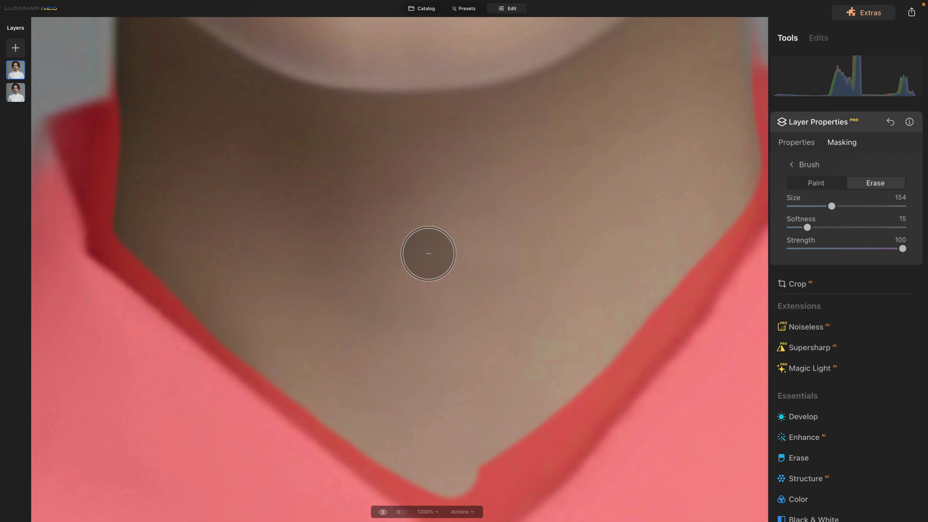
{"action": "left_click_drag", "start_coordinate": [384, 224], "coordinate": [498, 242]}
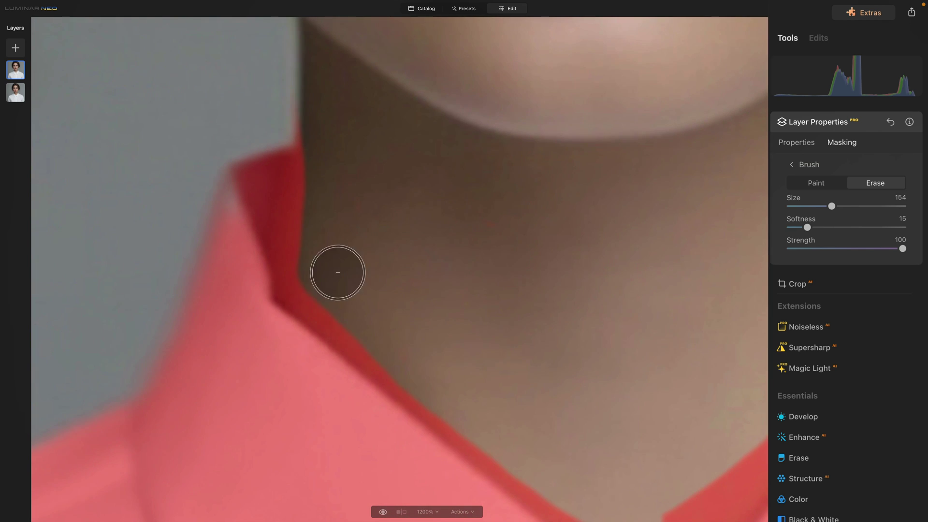
{"action": "left_click_drag", "start_coordinate": [406, 290], "coordinate": [445, 209]}
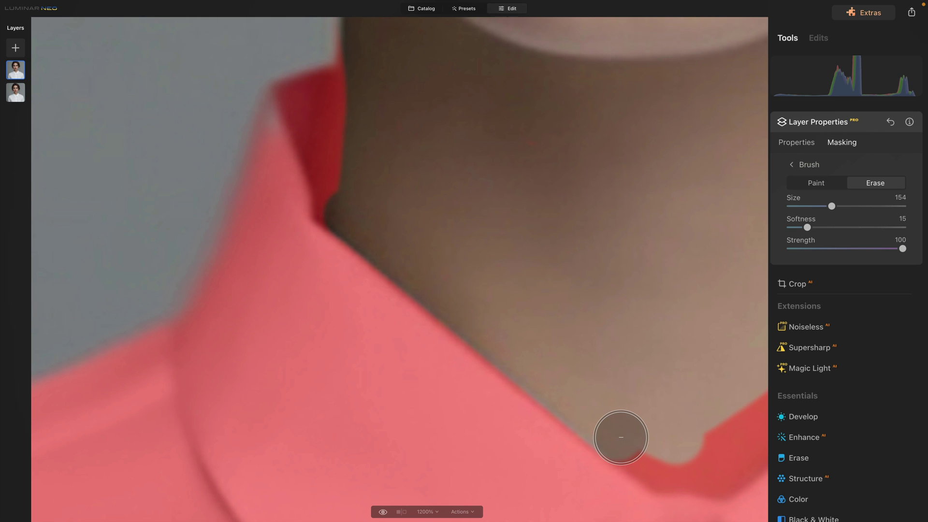
{"action": "left_click_drag", "start_coordinate": [646, 390], "coordinate": [367, 211]}
{"action": "mouse_move", "coordinate": [357, 300]}
{"action": "left_mouse_down"}
{"action": "mouse_move", "coordinate": [385, 329]}
{"action": "mouse_move", "coordinate": [460, 332]}
{"action": "left_mouse_up"}
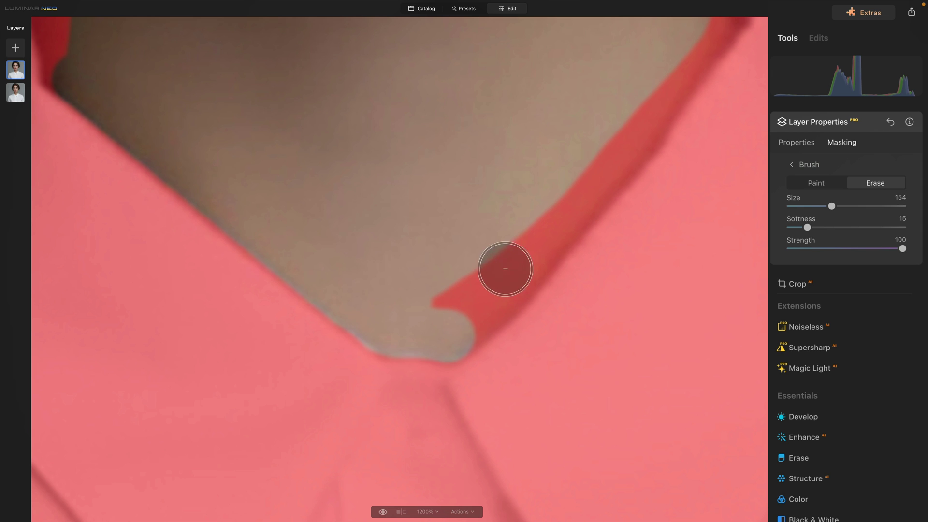
{"action": "mouse_move", "coordinate": [499, 302]}
{"action": "left_mouse_down"}
{"action": "mouse_move", "coordinate": [533, 246]}
{"action": "mouse_move", "coordinate": [534, 253]}
{"action": "left_mouse_up"}
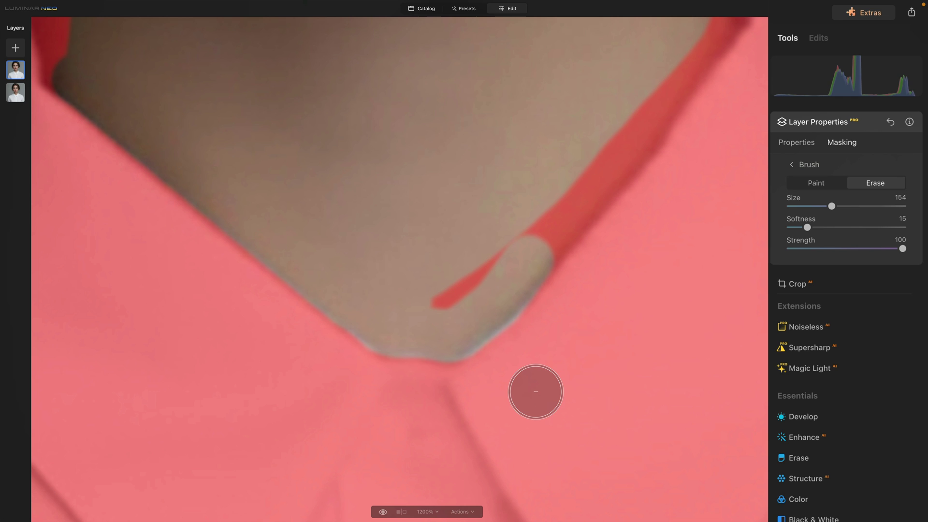
{"action": "key", "text": "x"}
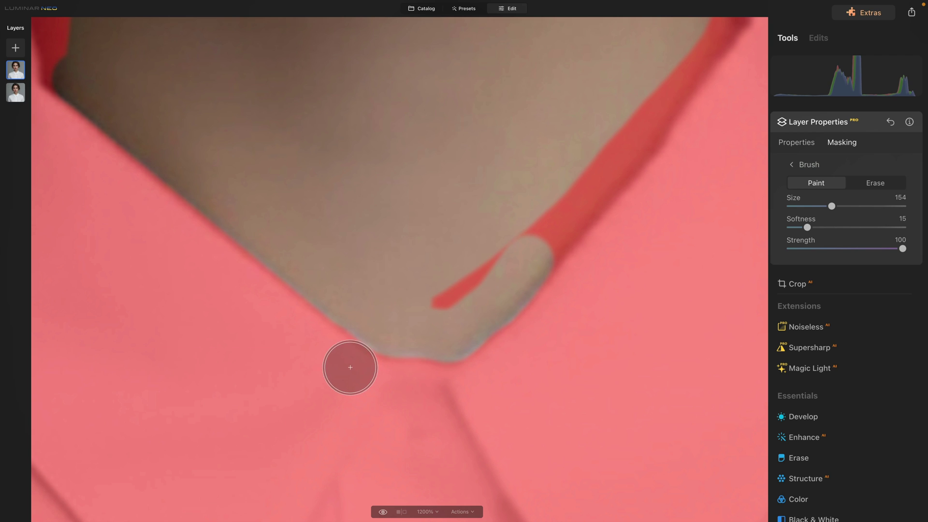
Undo the stray stroke, return to Erase, and clear the mask stripe over the neck.
{"action": "scroll", "coordinate": [369, 381], "scroll_direction": "up", "scroll_amount": 3}
{"action": "scroll", "coordinate": [369, 381], "scroll_direction": "right", "scroll_amount": 3}
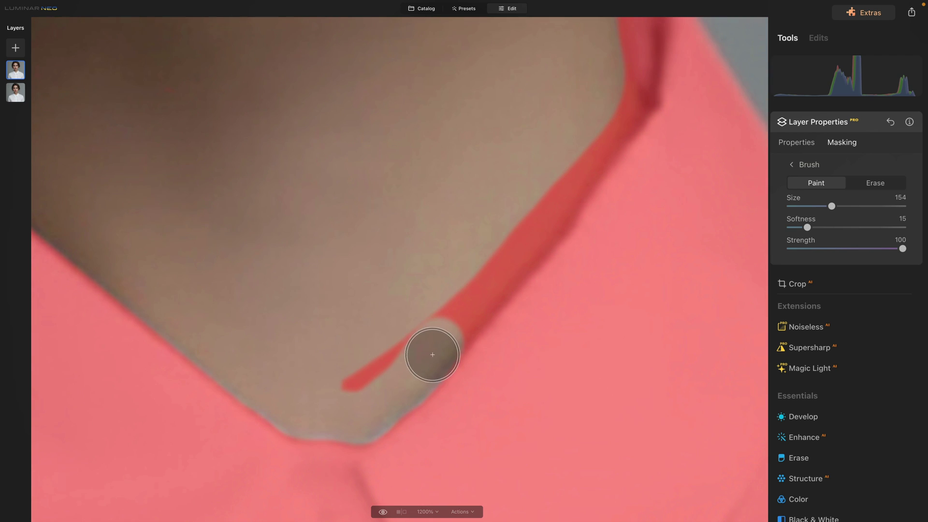
{"action": "key", "text": "super+z"}
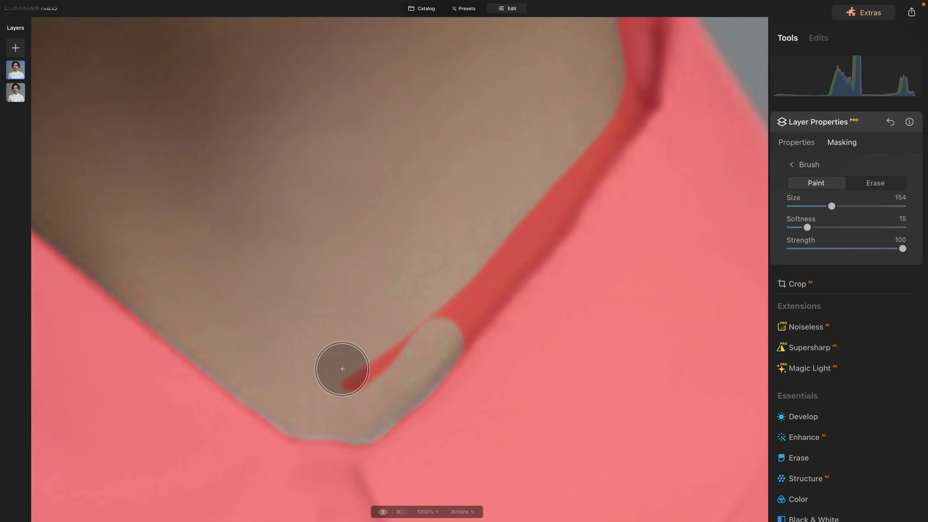
{"action": "key", "text": "alt"}
{"action": "key", "text": "super+z"}
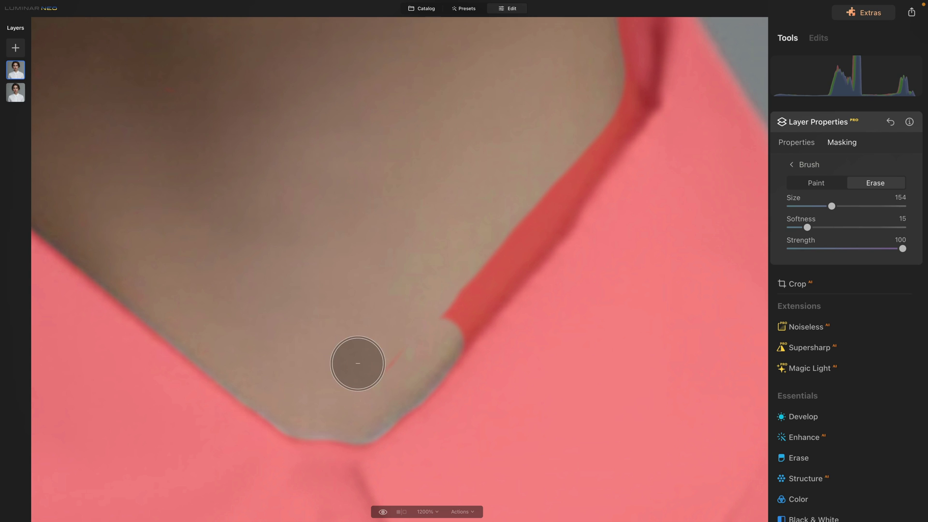
{"action": "mouse_move", "coordinate": [447, 330]}
{"action": "left_mouse_down"}
{"action": "mouse_move", "coordinate": [493, 250]}
{"action": "mouse_move", "coordinate": [528, 232]}
{"action": "left_mouse_up"}
{"action": "left_click_drag", "start_coordinate": [651, 217], "coordinate": [587, 307]}
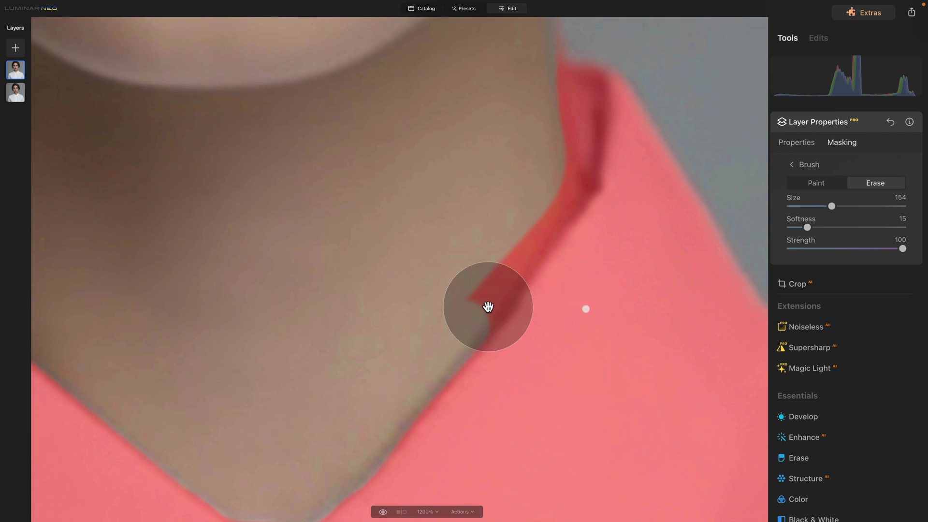
{"action": "mouse_move", "coordinate": [472, 313]}
{"action": "left_mouse_down"}
{"action": "mouse_move", "coordinate": [535, 217]}
{"action": "mouse_move", "coordinate": [506, 254]}
{"action": "mouse_move", "coordinate": [493, 311]}
{"action": "mouse_move", "coordinate": [538, 271]}
{"action": "left_mouse_up"}
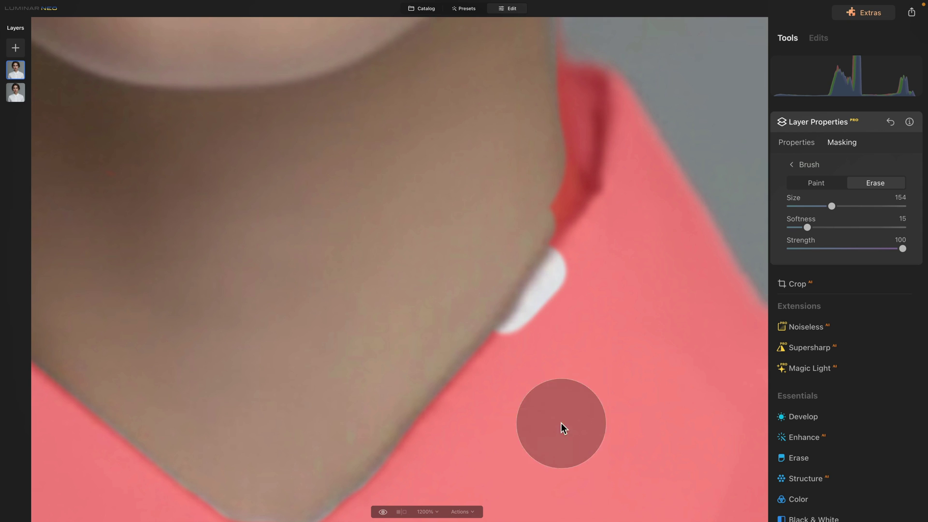
{"action": "key", "text": "ctrl+z"}
{"action": "left_click_drag", "start_coordinate": [553, 242], "coordinate": [518, 303]}
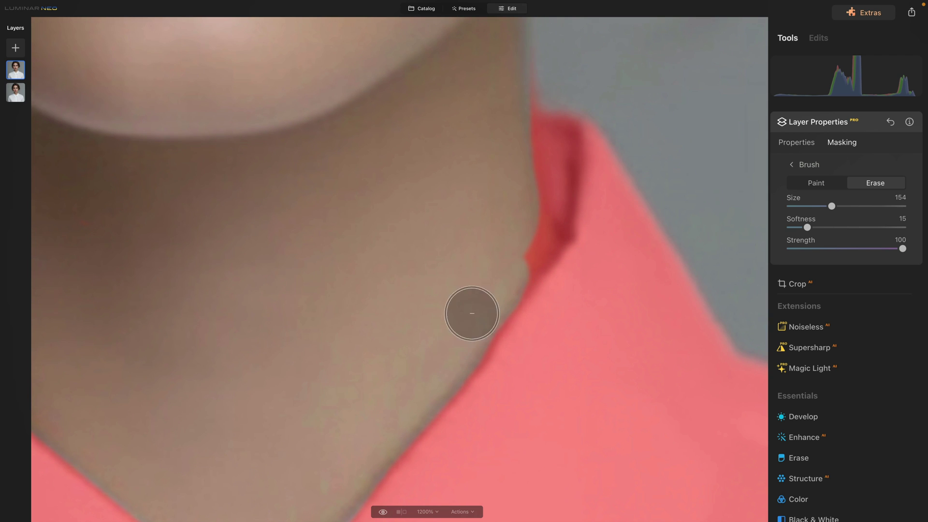
{"action": "scroll", "coordinate": [473, 311], "scroll_direction": "up", "scroll_amount": 3}
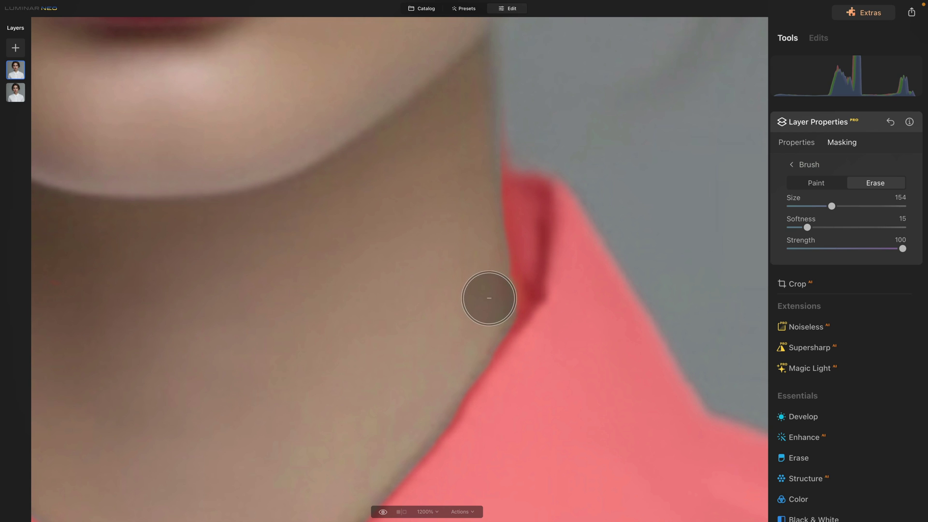
Erase mask spill at the collar top and down the left neck edge, then fit the portrait on screen.
{"action": "mouse_move", "coordinate": [479, 210]}
{"action": "left_mouse_down"}
{"action": "mouse_move", "coordinate": [477, 156]}
{"action": "mouse_move", "coordinate": [498, 150]}
{"action": "left_mouse_up"}
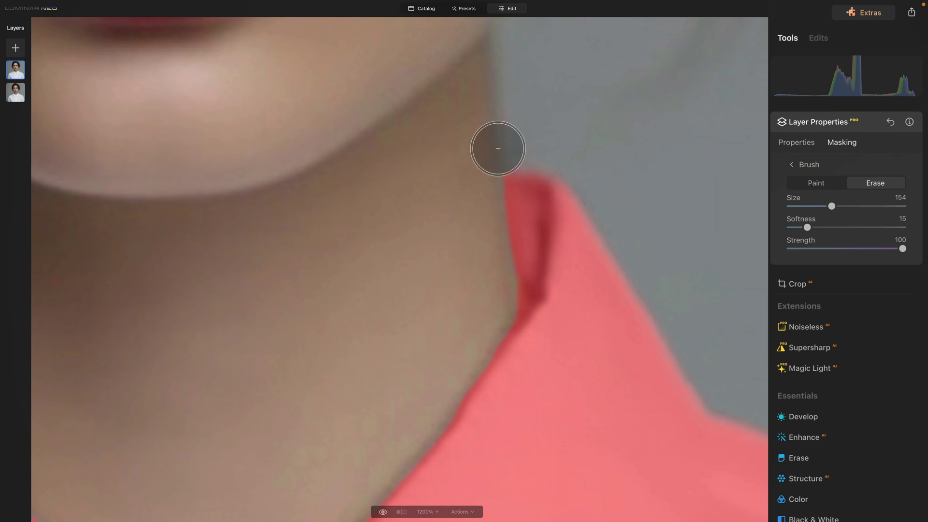
{"action": "left_click_drag", "start_coordinate": [257, 426], "coordinate": [354, 281]}
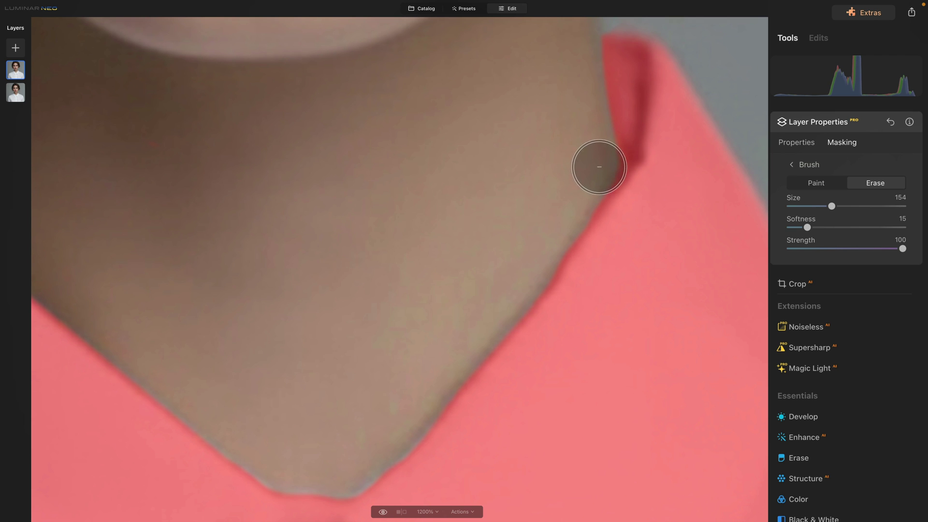
{"action": "left_click_drag", "start_coordinate": [387, 244], "coordinate": [557, 225]}
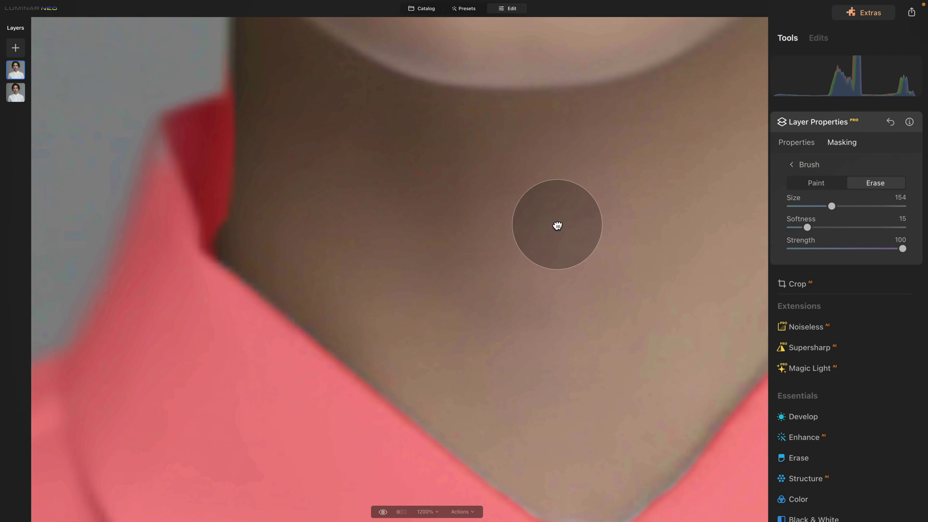
{"action": "left_click_drag", "start_coordinate": [379, 226], "coordinate": [429, 297]}
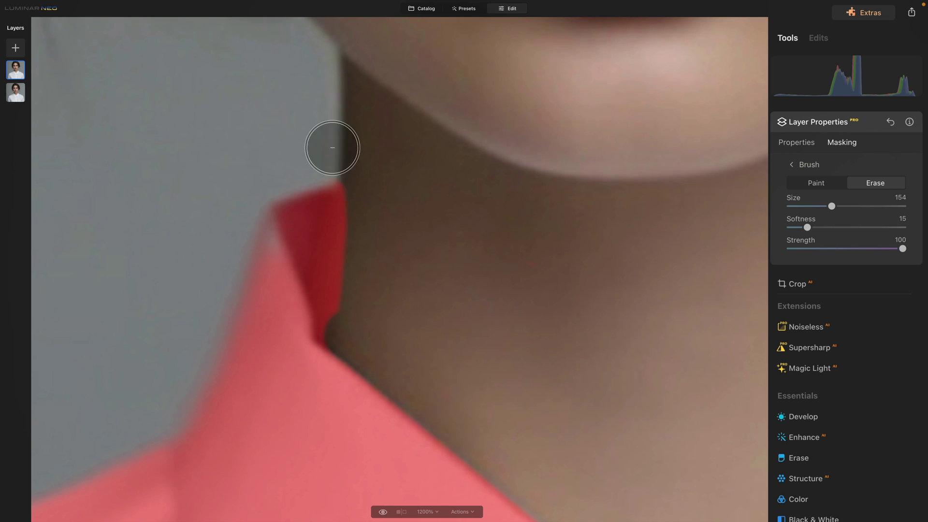
{"action": "mouse_move", "coordinate": [361, 135]}
{"action": "left_mouse_down"}
{"action": "mouse_move", "coordinate": [356, 209]}
{"action": "mouse_move", "coordinate": [367, 191]}
{"action": "mouse_move", "coordinate": [353, 316]}
{"action": "mouse_move", "coordinate": [364, 217]}
{"action": "left_mouse_up"}
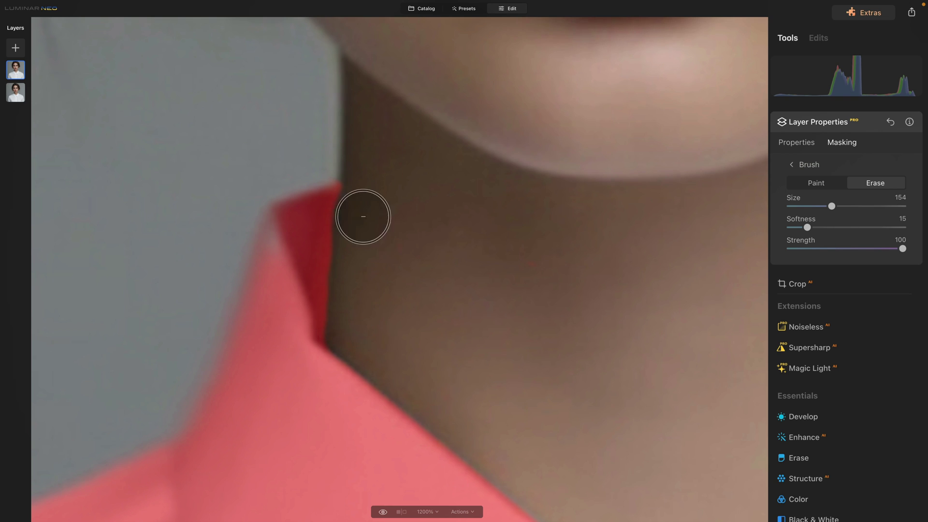
{"action": "left_click_drag", "start_coordinate": [406, 321], "coordinate": [468, 269]}
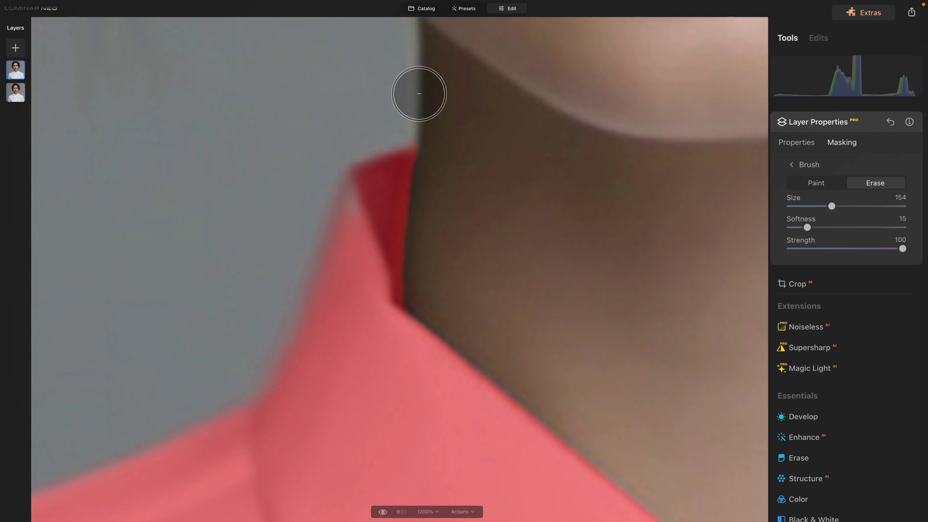
{"action": "scroll", "coordinate": [522, 201], "scroll_direction": "right", "scroll_amount": 5}
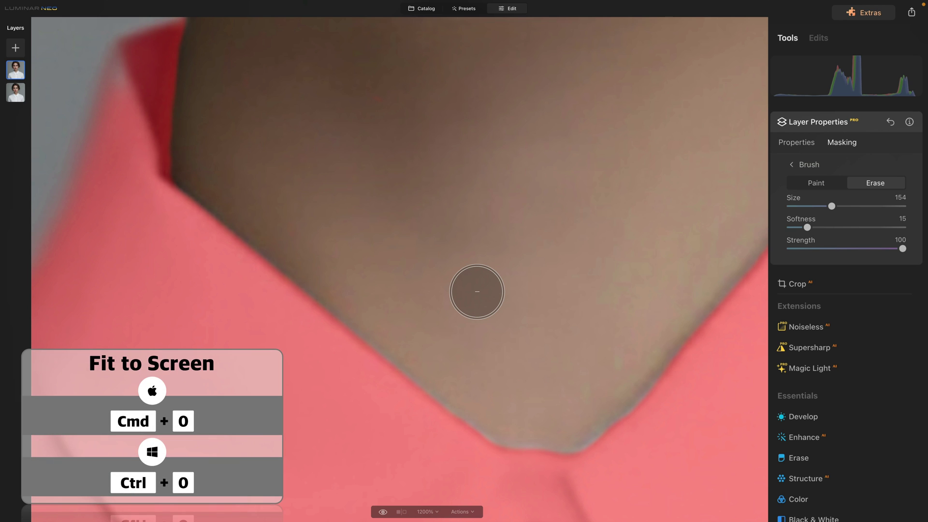
{"action": "key", "text": "super+0"}
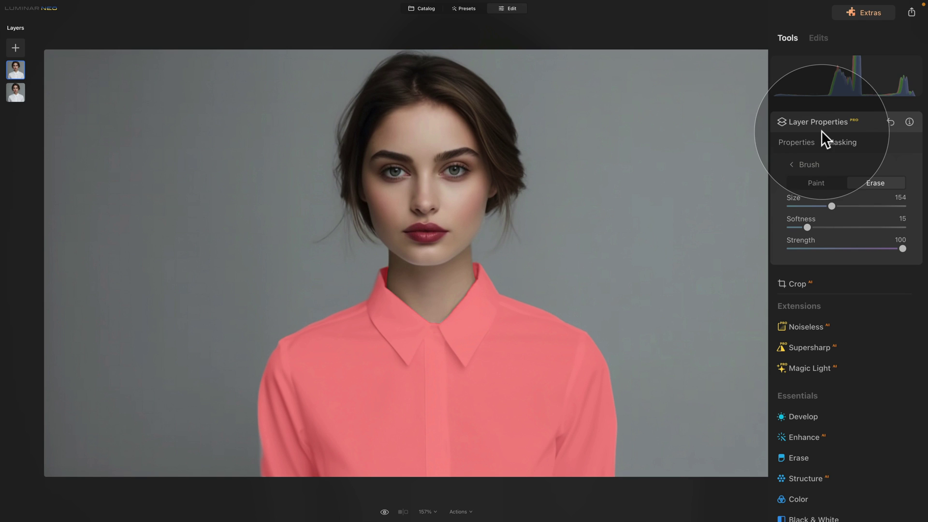
Leave masking for the layer properties and open the Creative Toning tool.
{"action": "left_click", "coordinate": [807, 143]}
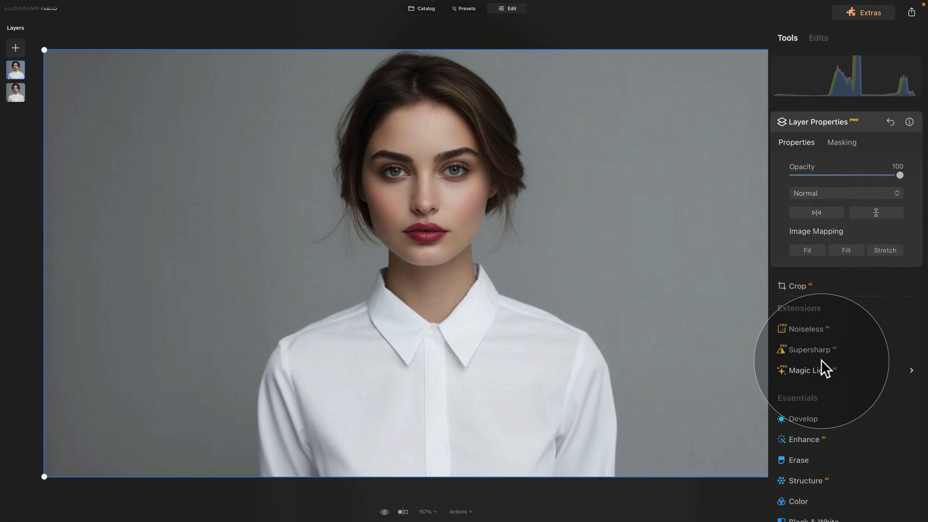
{"action": "scroll", "coordinate": [822, 361], "scroll_direction": "down", "scroll_amount": 5}
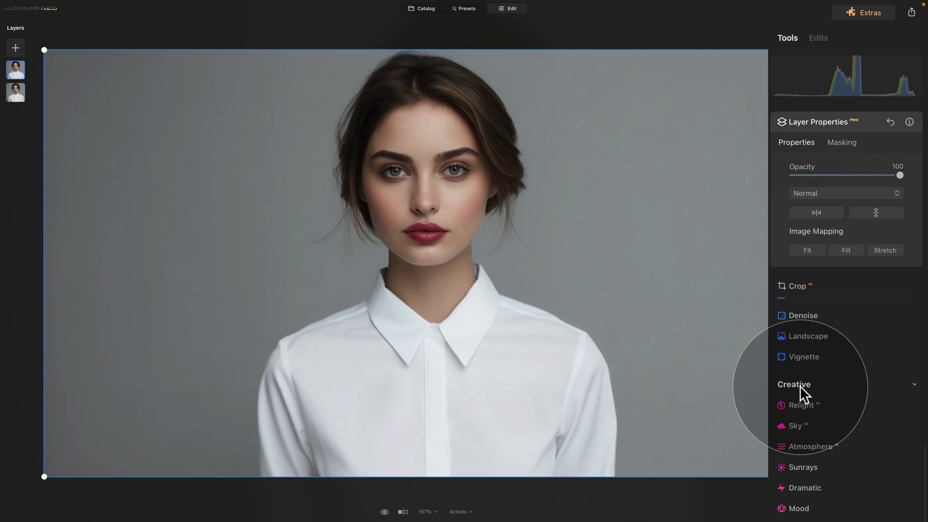
{"action": "scroll", "coordinate": [801, 380], "scroll_direction": "down", "scroll_amount": 5}
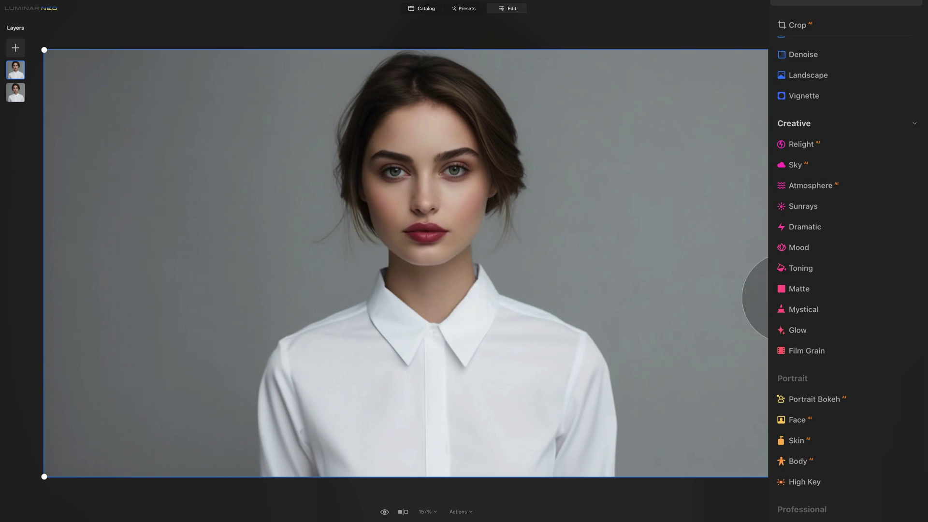
{"action": "left_click", "coordinate": [805, 270]}
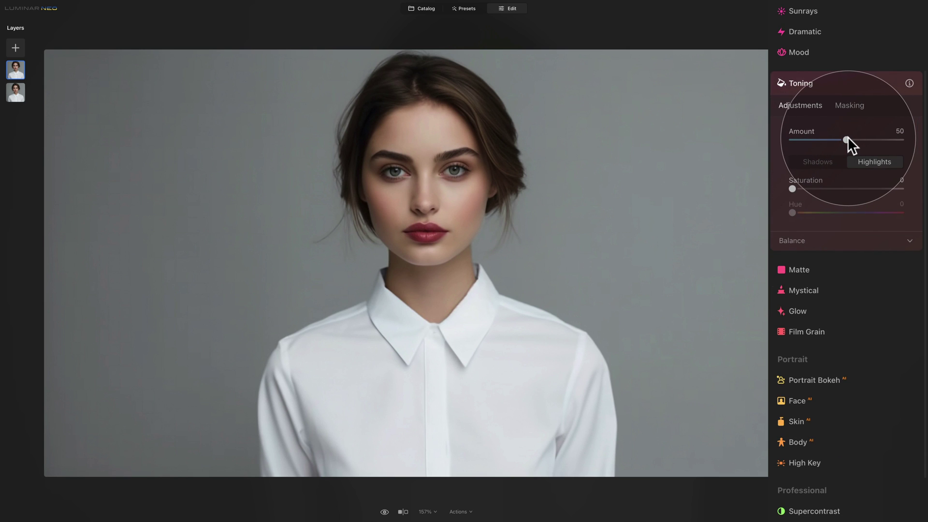
Set Toning Amount to 100, highlight Saturation to 100 and shadow Saturation to 50.
{"action": "left_click_drag", "start_coordinate": [846, 140], "coordinate": [900, 140]}
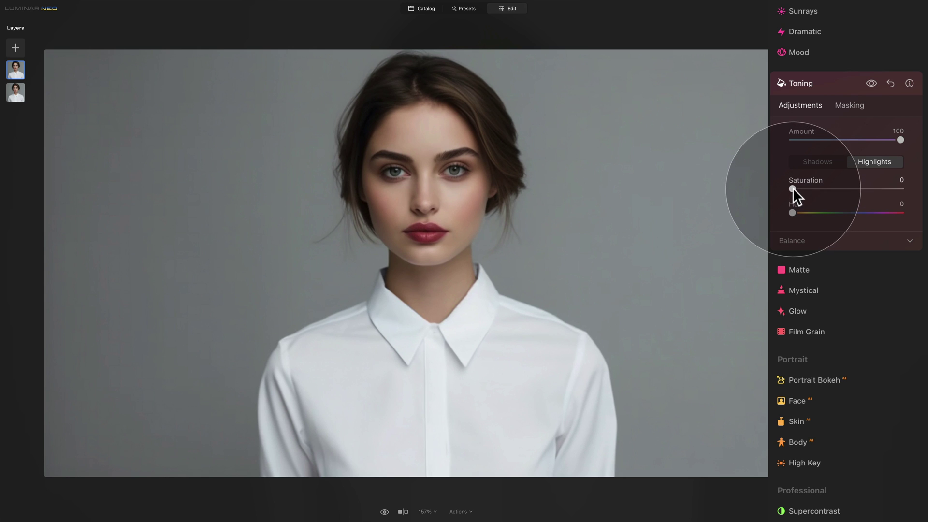
{"action": "left_click_drag", "start_coordinate": [793, 189], "coordinate": [924, 200]}
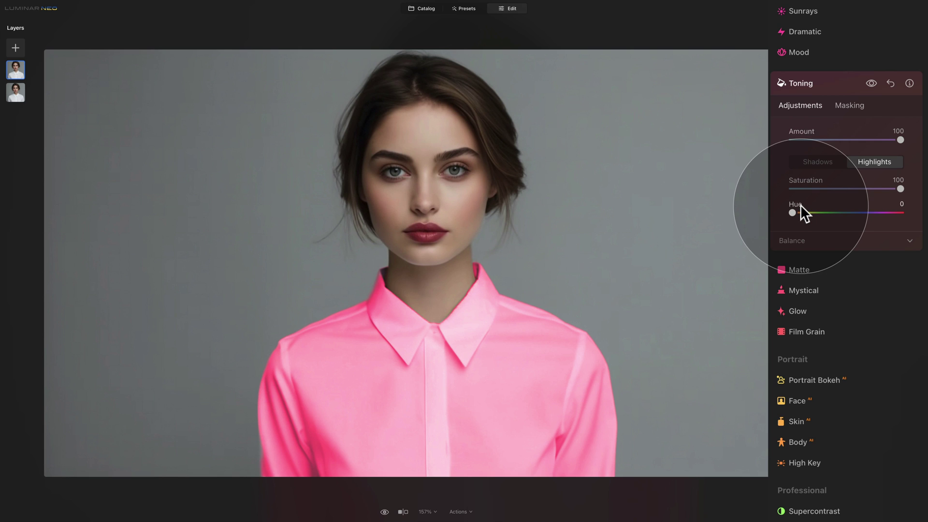
{"action": "left_click", "coordinate": [829, 161]}
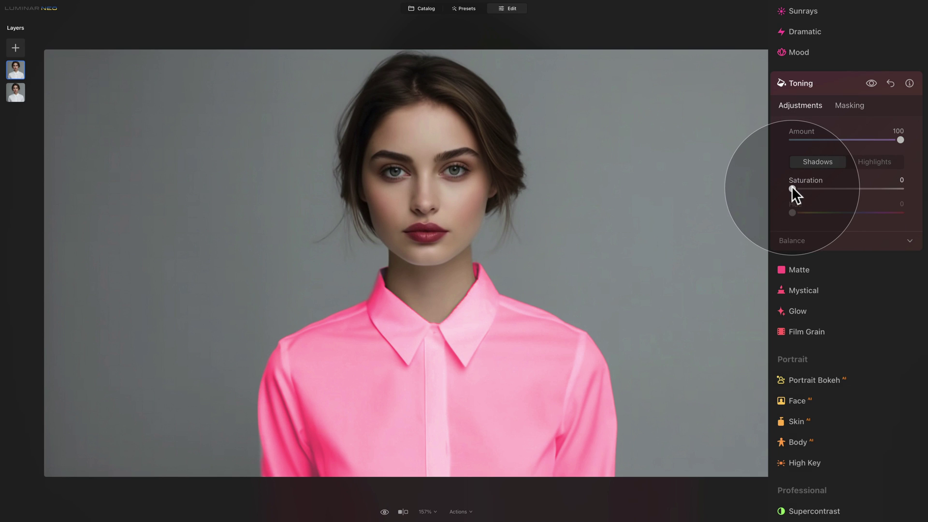
{"action": "left_click_drag", "start_coordinate": [792, 187], "coordinate": [909, 188]}
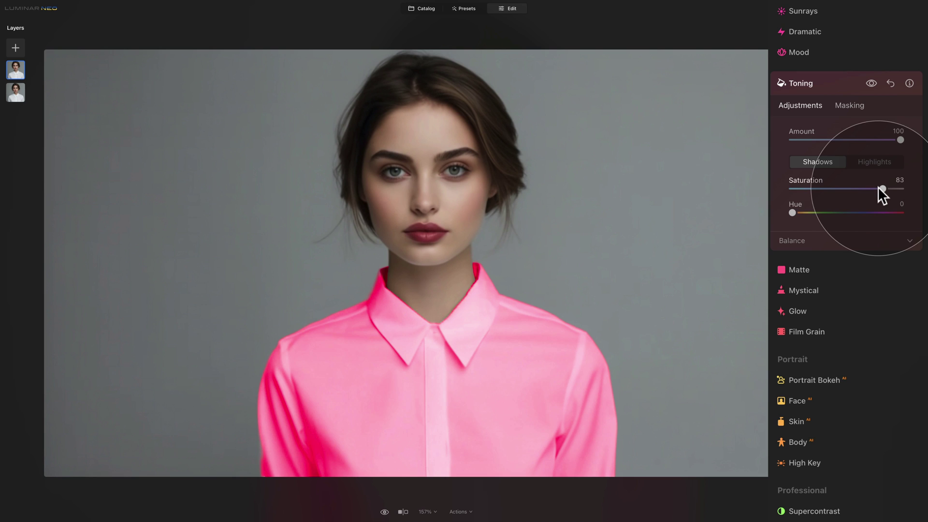
{"action": "left_click_drag", "start_coordinate": [879, 188], "coordinate": [843, 195]}
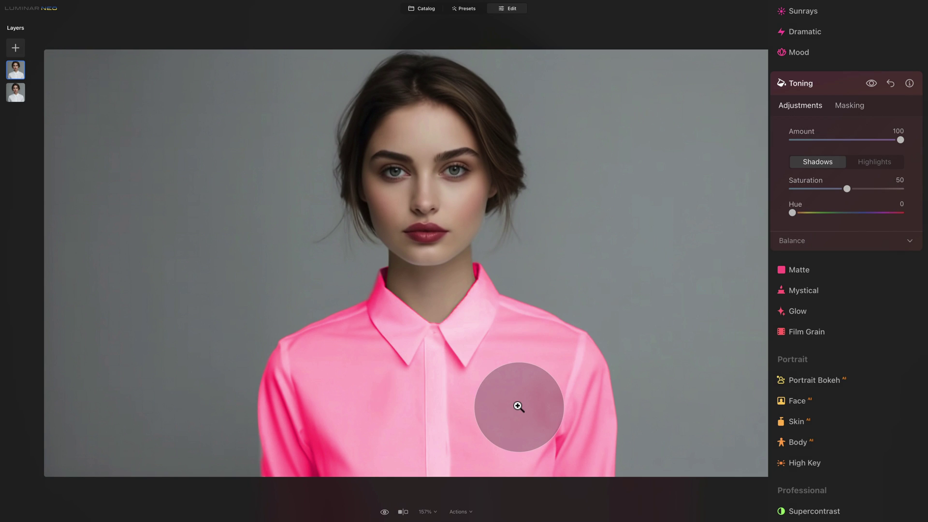
Shift the highlight hue, enter shadow Hue 212, and keep the Toning Amount at 100.
{"action": "left_click", "coordinate": [872, 161]}
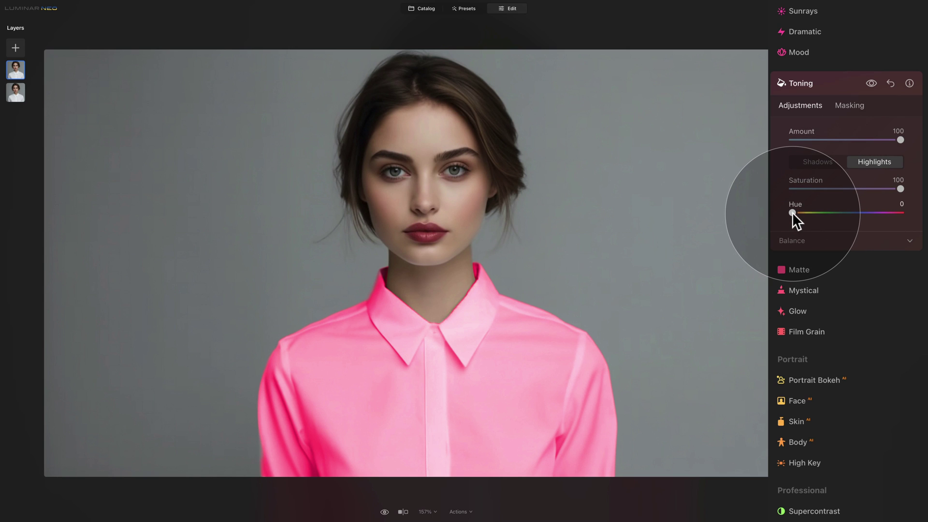
{"action": "left_click_drag", "start_coordinate": [792, 213], "coordinate": [859, 222]}
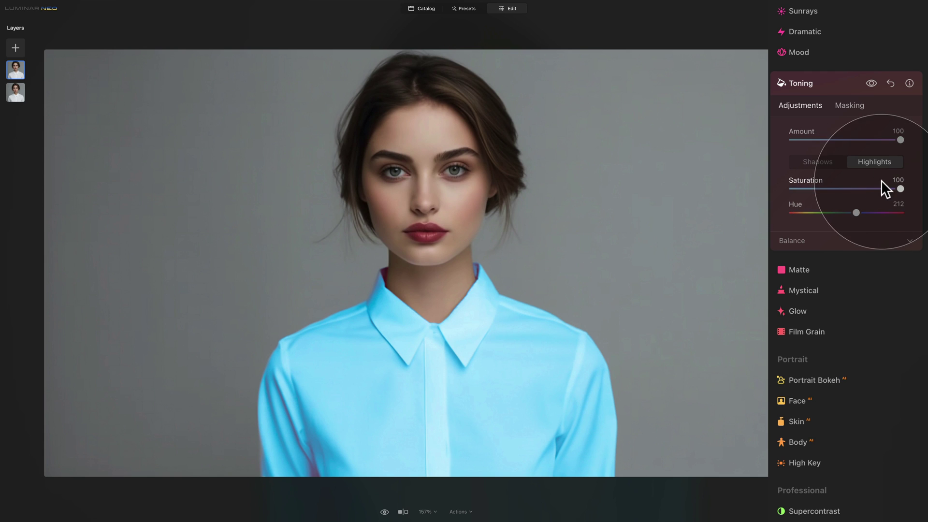
{"action": "left_click", "coordinate": [831, 164]}
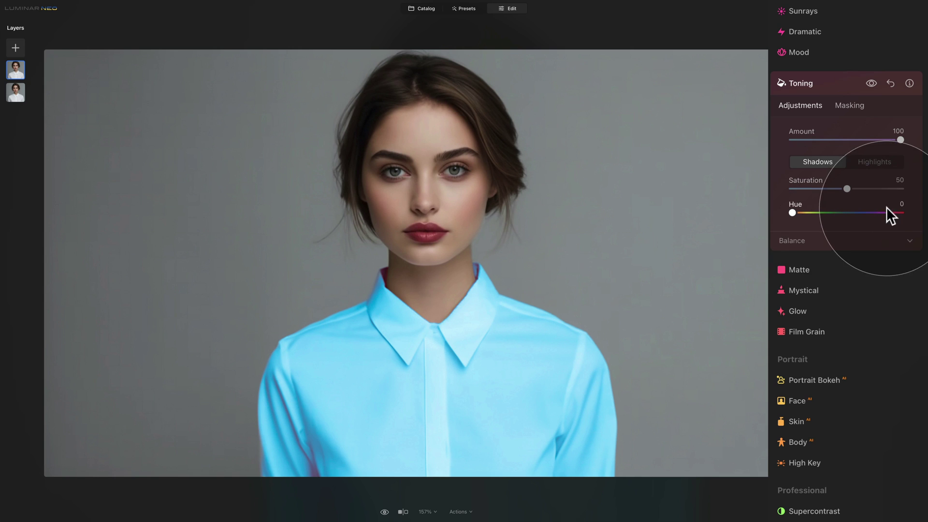
{"action": "left_click", "coordinate": [902, 205]}
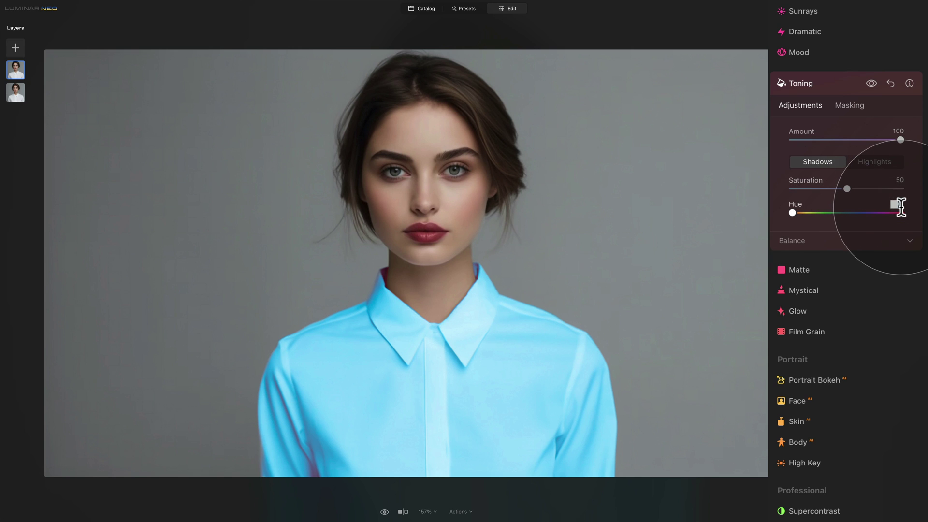
{"action": "type", "text": "212"}
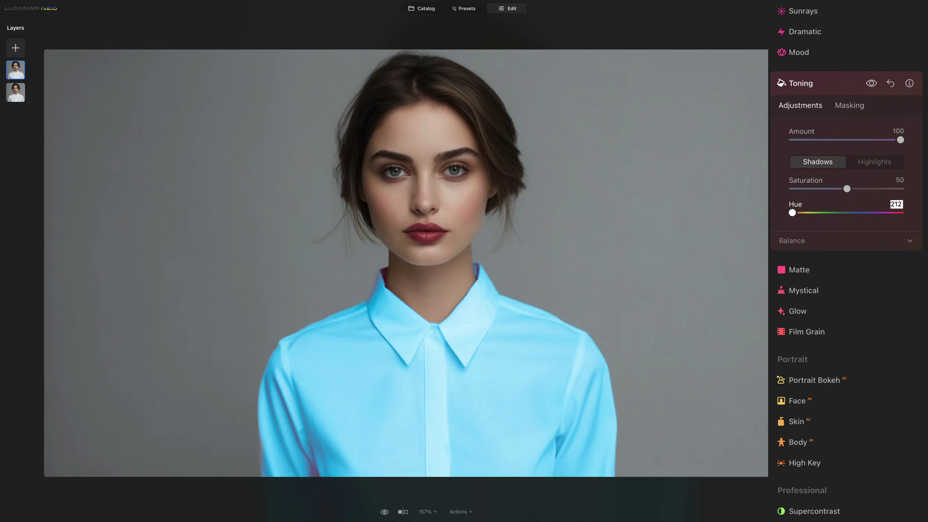
{"action": "key", "text": "Return"}
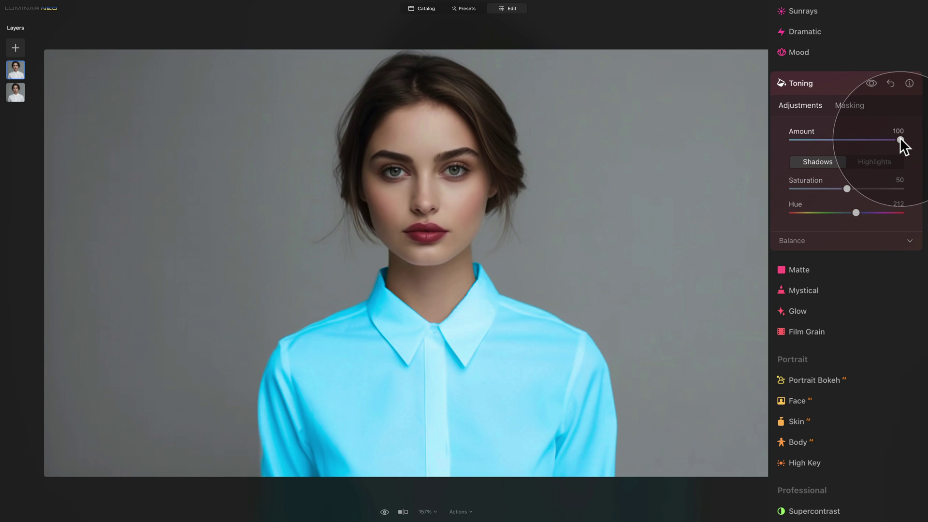
{"action": "mouse_move", "coordinate": [899, 139]}
{"action": "left_mouse_down"}
{"action": "mouse_move", "coordinate": [844, 141]}
{"action": "mouse_move", "coordinate": [901, 140]}
{"action": "left_mouse_up"}
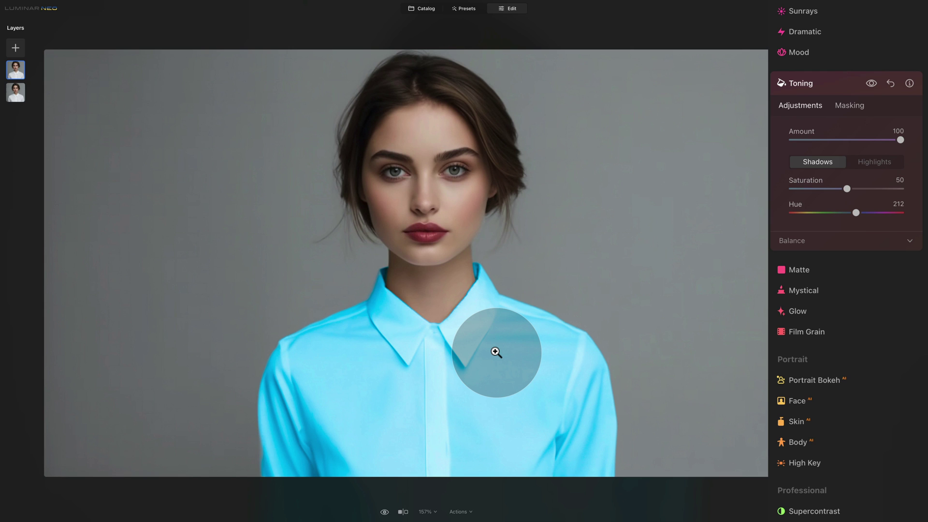
Collapse the Toning tool and open the Color tool for the shirt layer.
{"action": "left_click", "coordinate": [816, 84]}
{"action": "scroll", "coordinate": [826, 151], "scroll_direction": "up", "scroll_amount": 6}
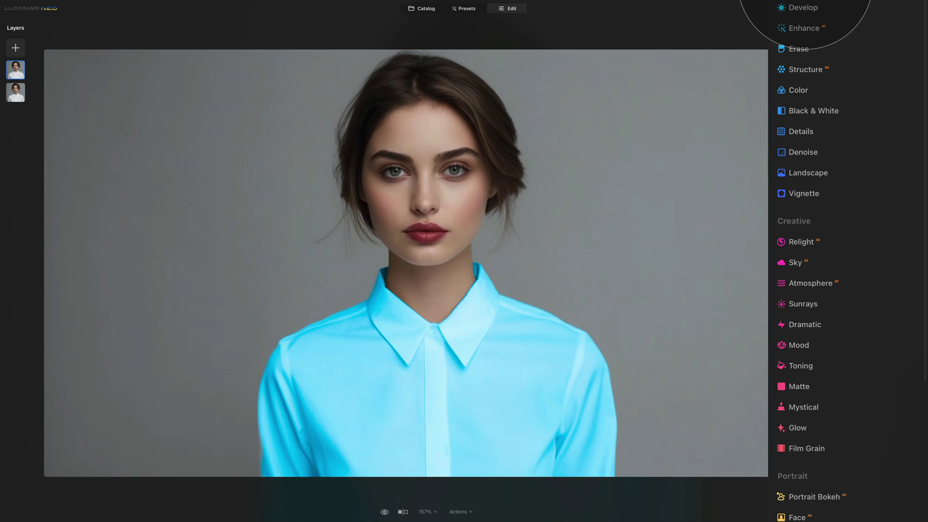
{"action": "scroll", "coordinate": [798, 124], "scroll_direction": "up", "scroll_amount": 2}
{"action": "left_click", "coordinate": [802, 117]}
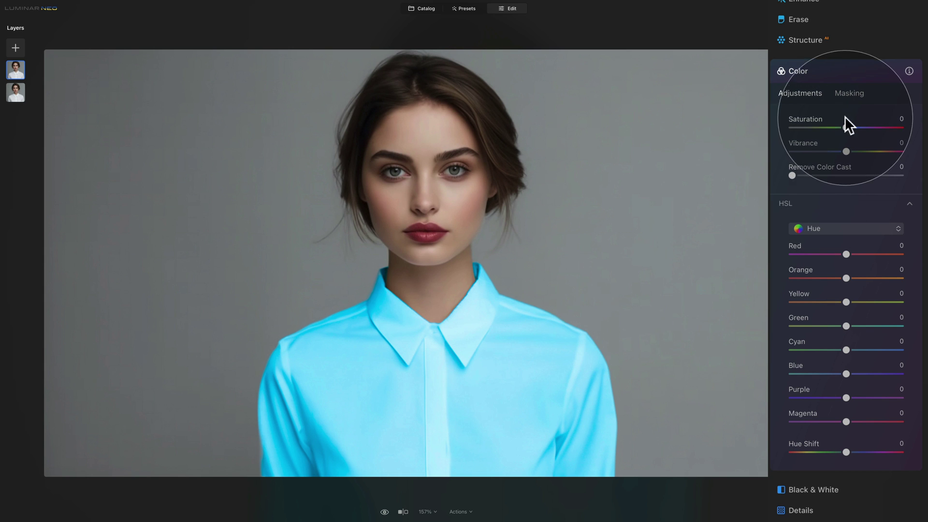
Try raising and lowering Saturation and Vibrance, resetting both back to 0.
{"action": "left_click_drag", "start_coordinate": [845, 128], "coordinate": [890, 127]}
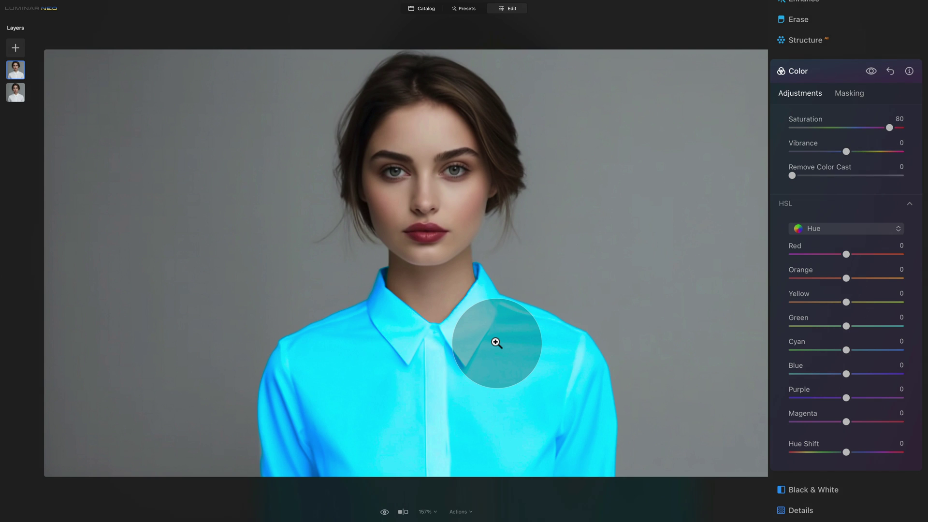
{"action": "double_click", "coordinate": [806, 116]}
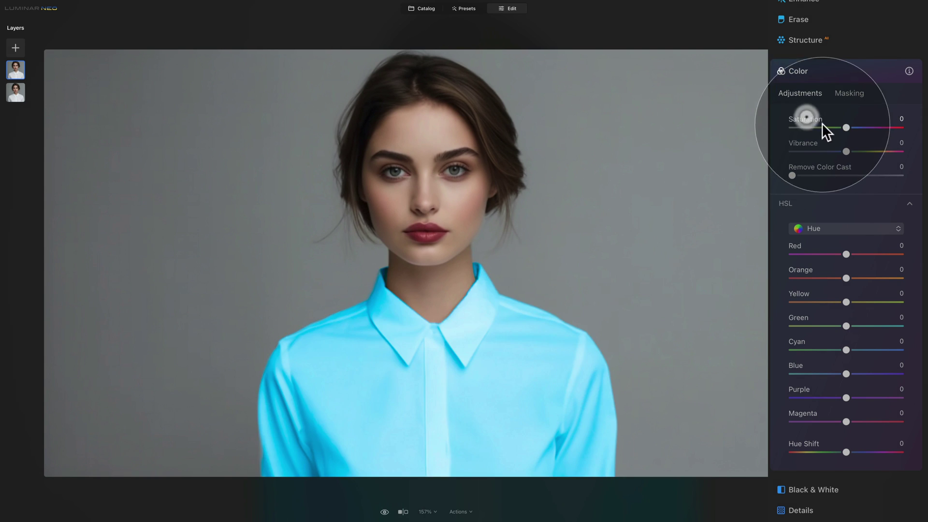
{"action": "left_click_drag", "start_coordinate": [846, 128], "coordinate": [826, 128]}
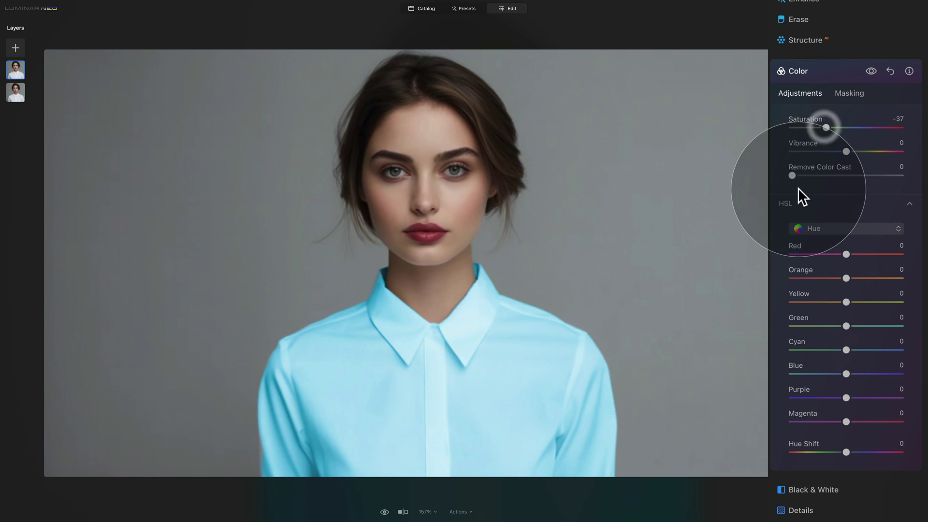
{"action": "double_click", "coordinate": [805, 118]}
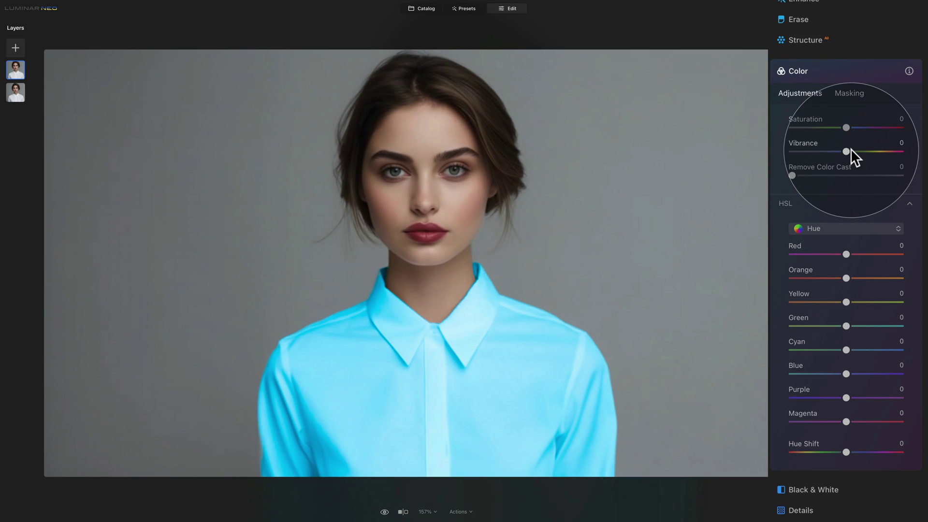
{"action": "left_click_drag", "start_coordinate": [848, 150], "coordinate": [881, 153]}
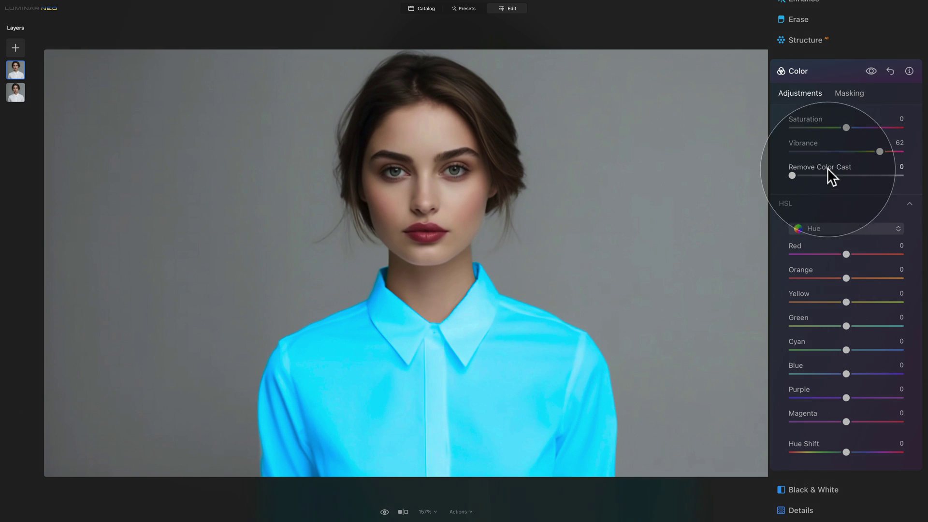
{"action": "double_click", "coordinate": [803, 143]}
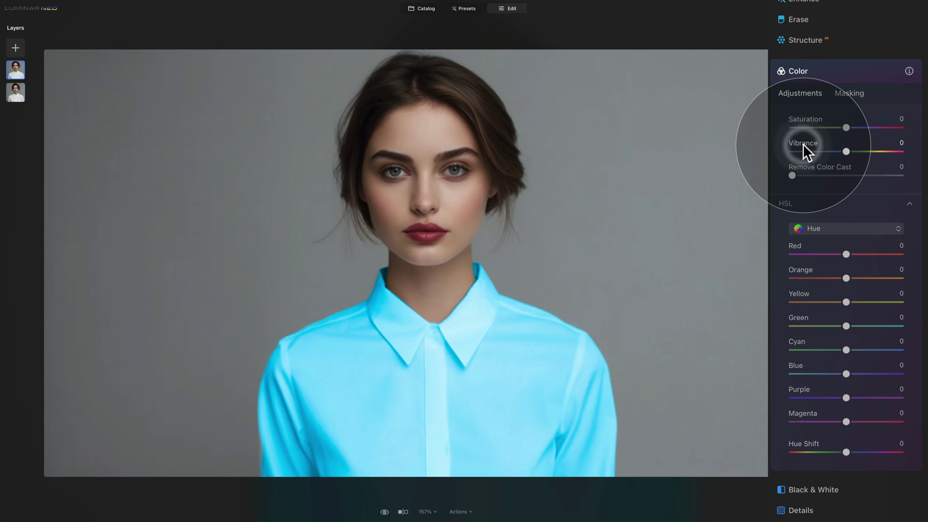
{"action": "scroll", "coordinate": [811, 188], "scroll_direction": "down", "scroll_amount": 1}
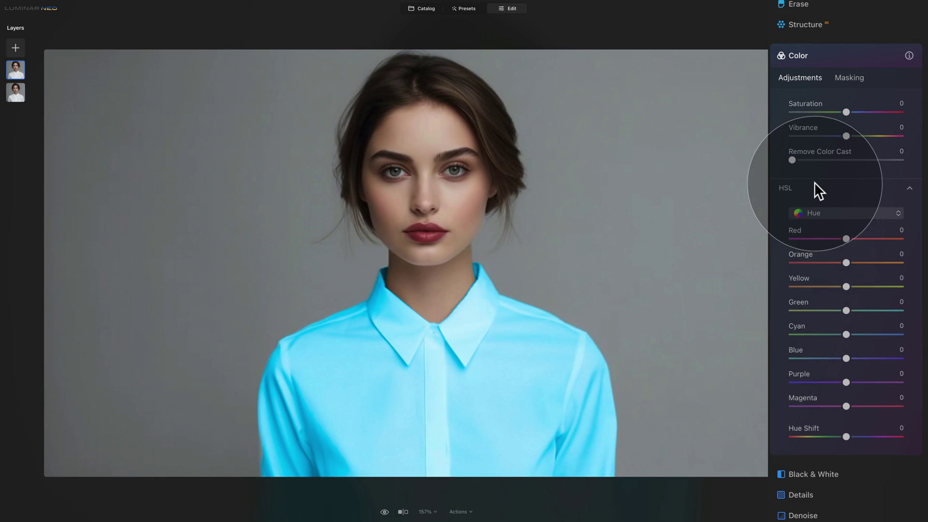
In Color's HSL section, set Hue Shift to 15 and Vibrance to -20 for a periwinkle-blue shirt.
{"action": "left_click", "coordinate": [815, 183]}
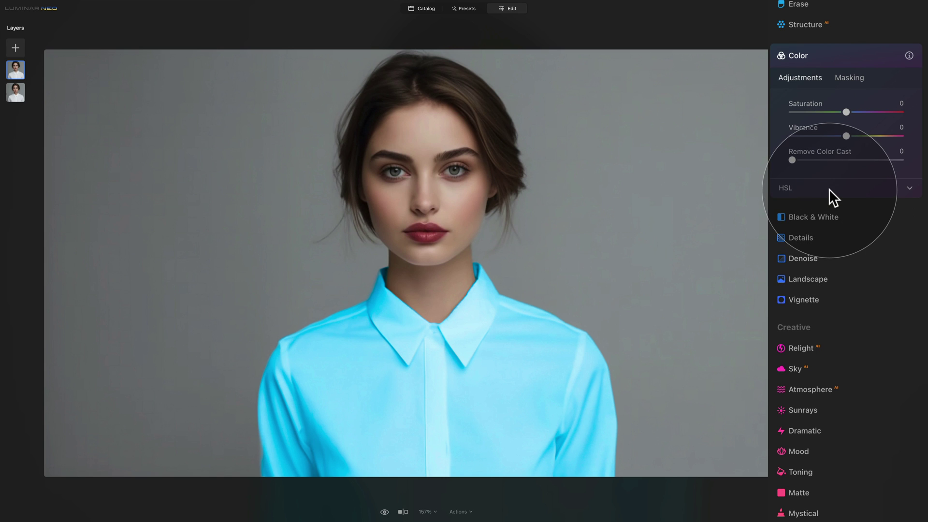
{"action": "left_click", "coordinate": [829, 189]}
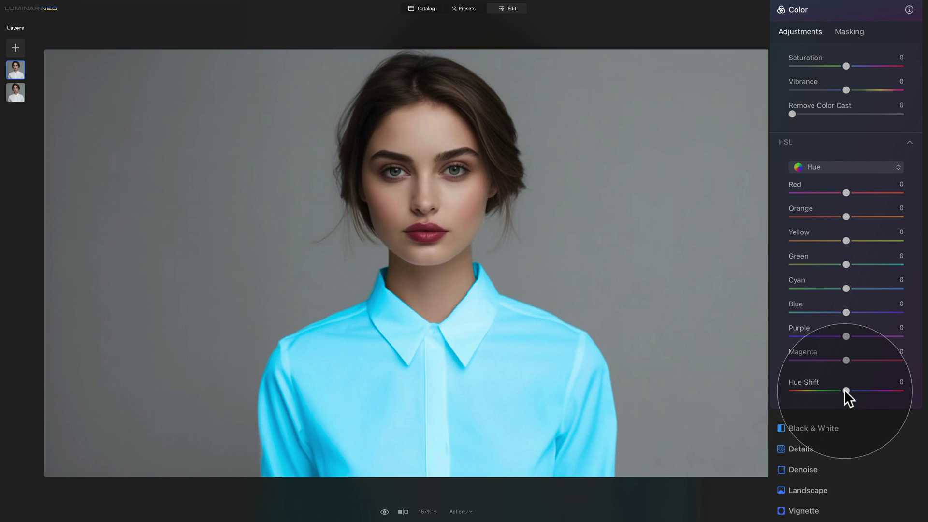
{"action": "left_click_drag", "start_coordinate": [846, 389], "coordinate": [777, 389]}
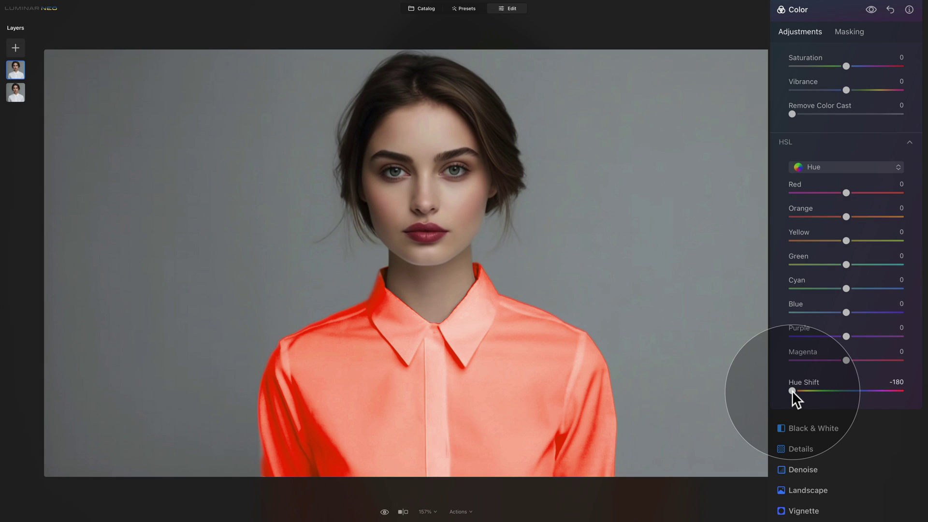
{"action": "left_click_drag", "start_coordinate": [792, 391], "coordinate": [915, 400]}
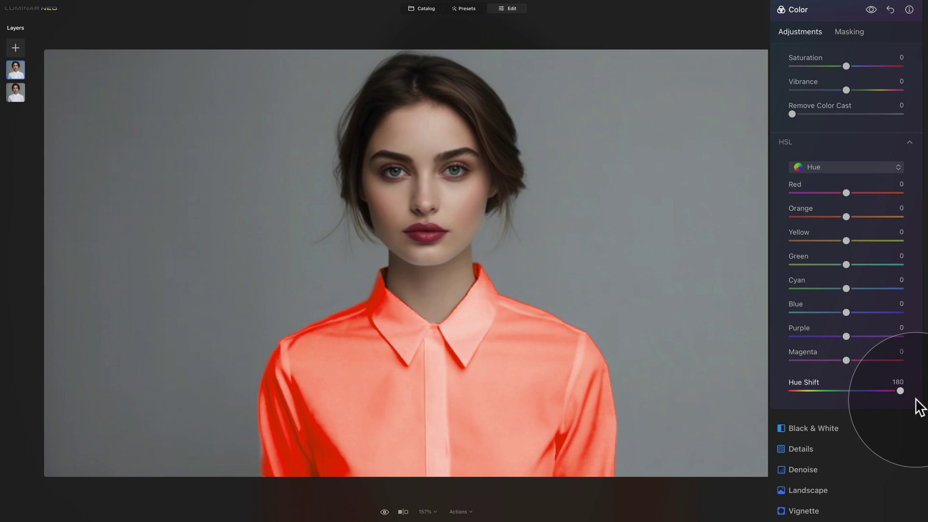
{"action": "double_click", "coordinate": [811, 381]}
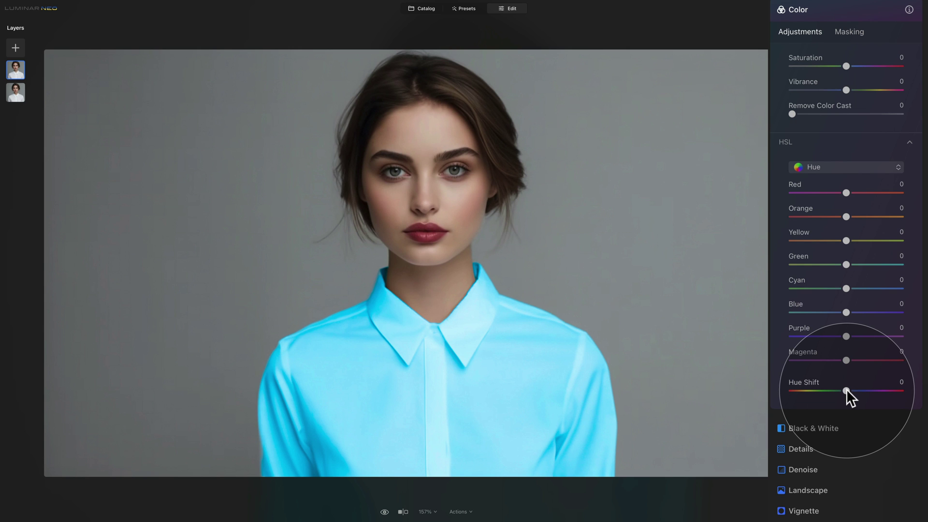
{"action": "left_click_drag", "start_coordinate": [846, 390], "coordinate": [851, 389]}
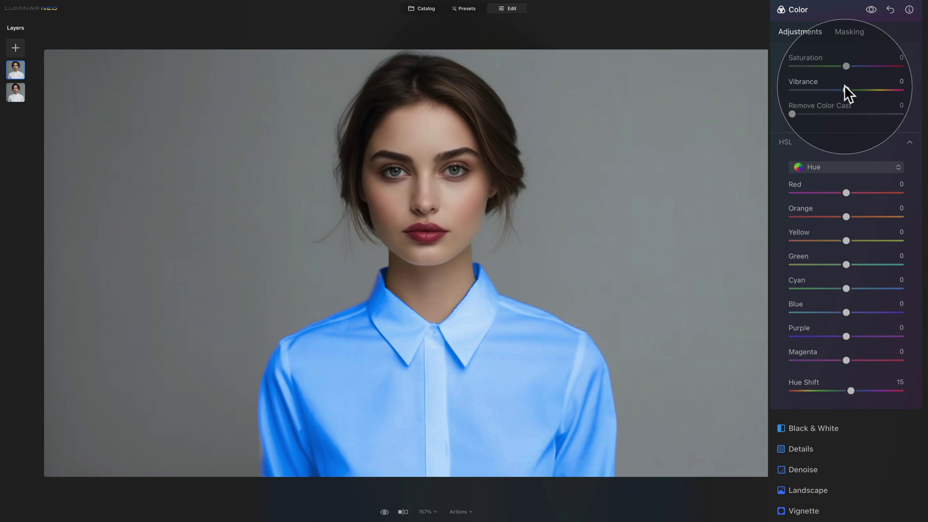
{"action": "mouse_move", "coordinate": [844, 90]}
{"action": "left_mouse_down"}
{"action": "mouse_move", "coordinate": [828, 90]}
{"action": "mouse_move", "coordinate": [870, 90]}
{"action": "mouse_move", "coordinate": [836, 90]}
{"action": "left_mouse_up"}
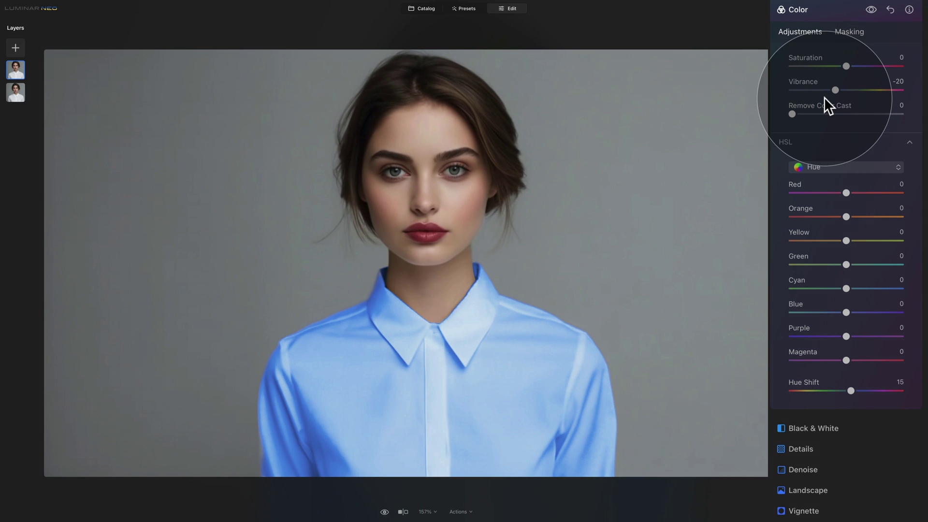
Close Color, open the shirt layer's properties, review the Masking Brush, then return to Opacity 100, Normal.
{"action": "left_click", "coordinate": [814, 8]}
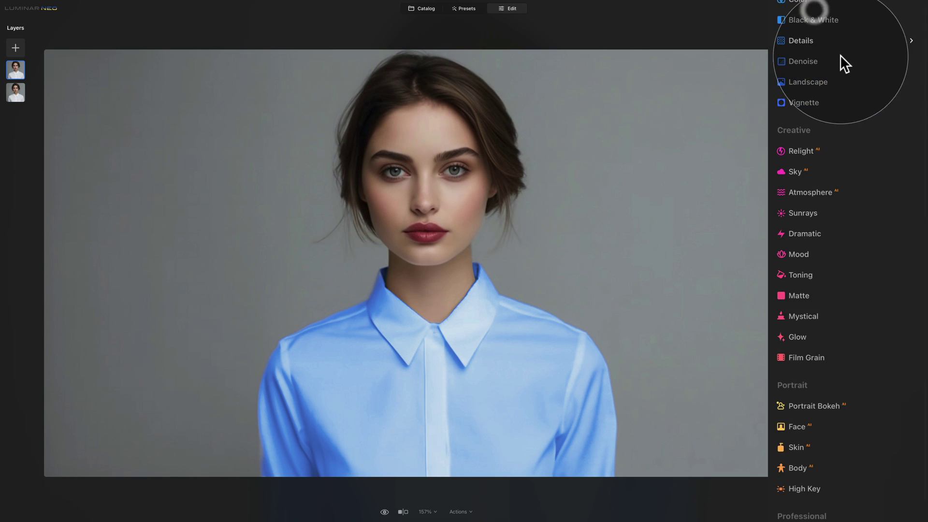
{"action": "scroll", "coordinate": [841, 95], "scroll_direction": "up", "scroll_amount": 5}
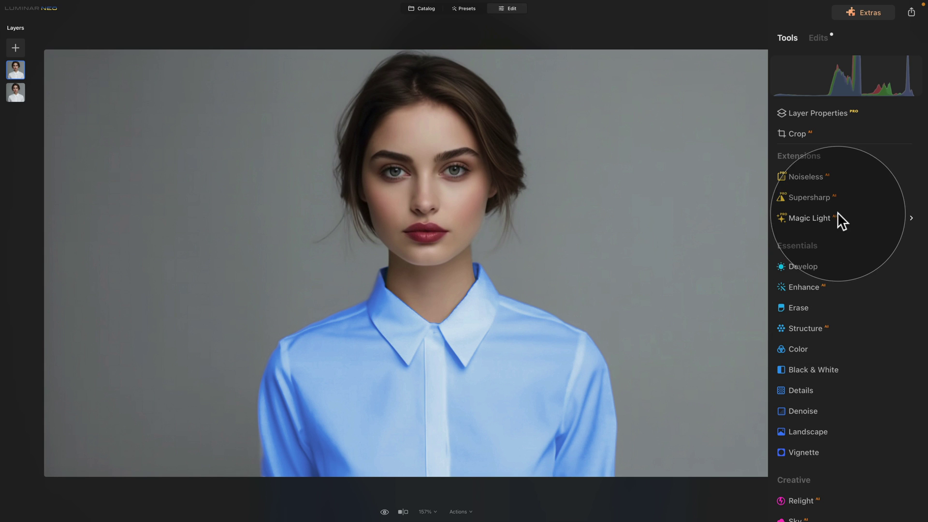
{"action": "left_click", "coordinate": [819, 112]}
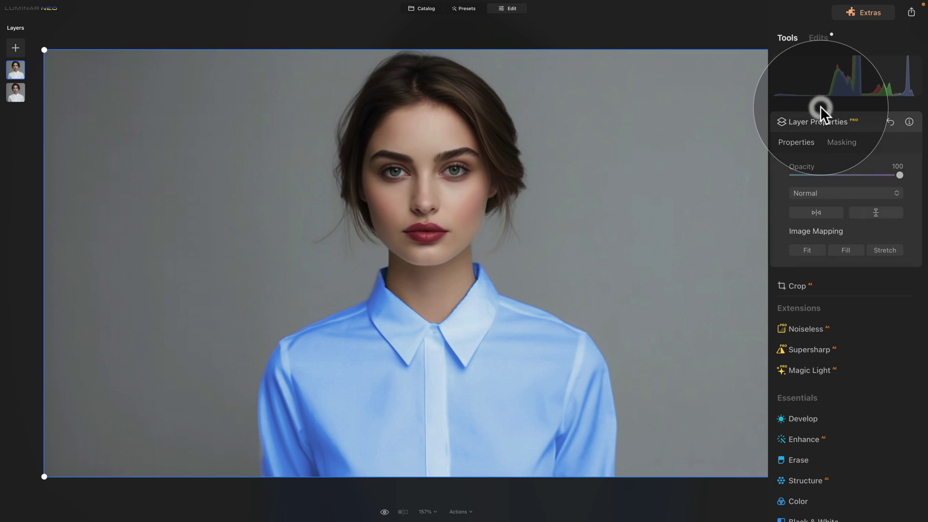
{"action": "left_click", "coordinate": [846, 143]}
{"action": "left_click", "coordinate": [800, 164]}
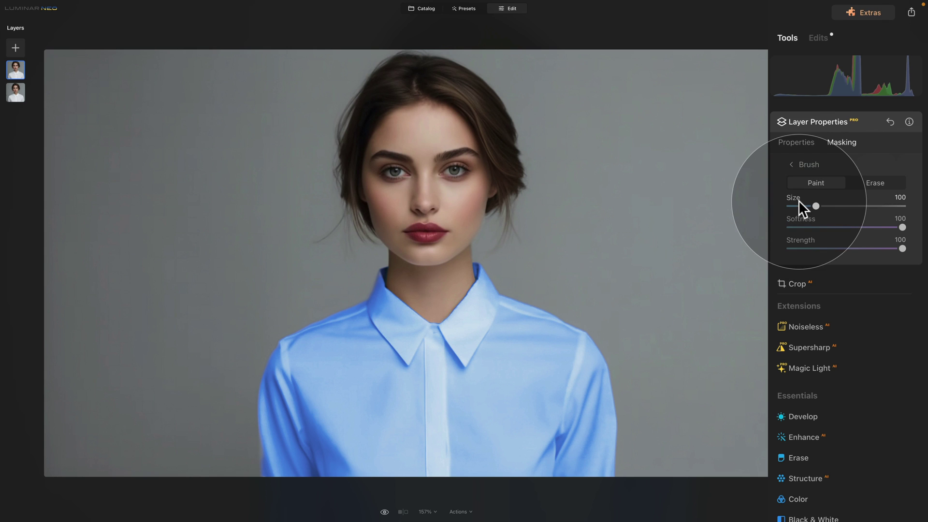
{"action": "left_click", "coordinate": [798, 141]}
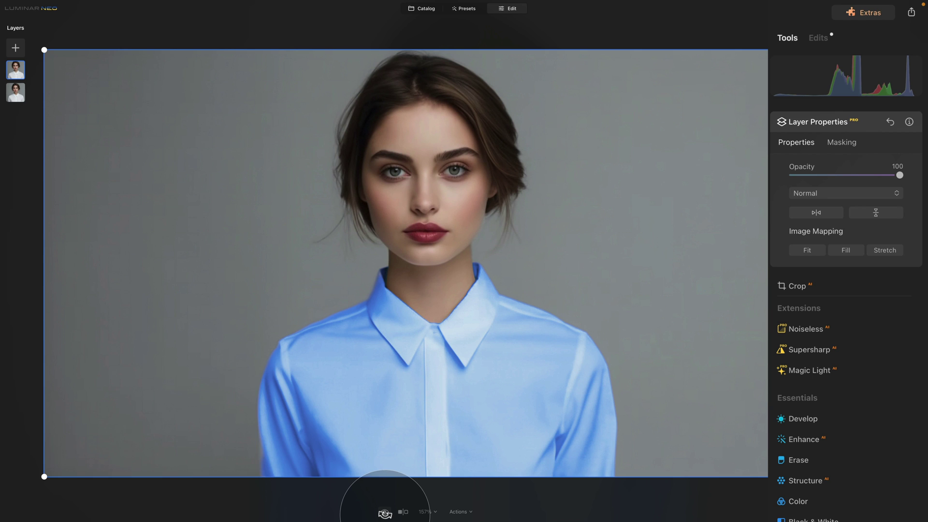
{"action": "left_click_drag", "start_coordinate": [384, 513], "coordinate": [384, 513]}
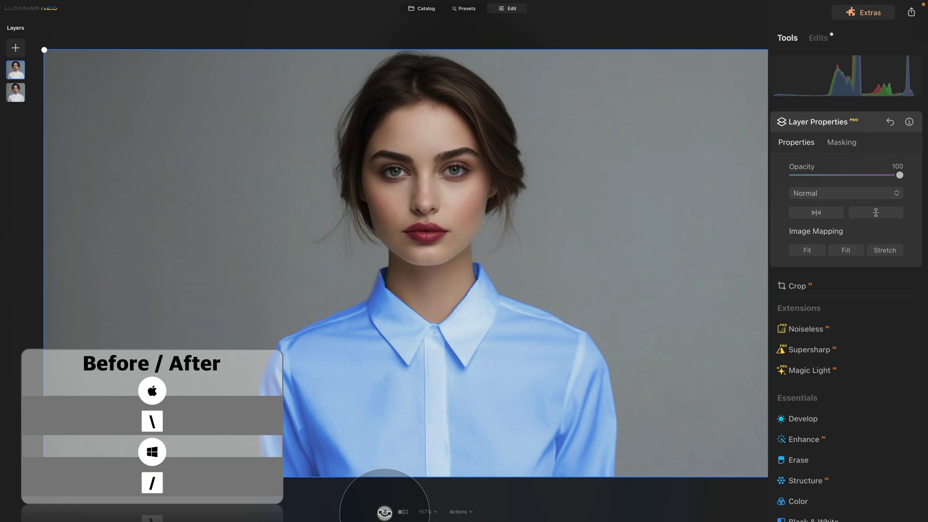